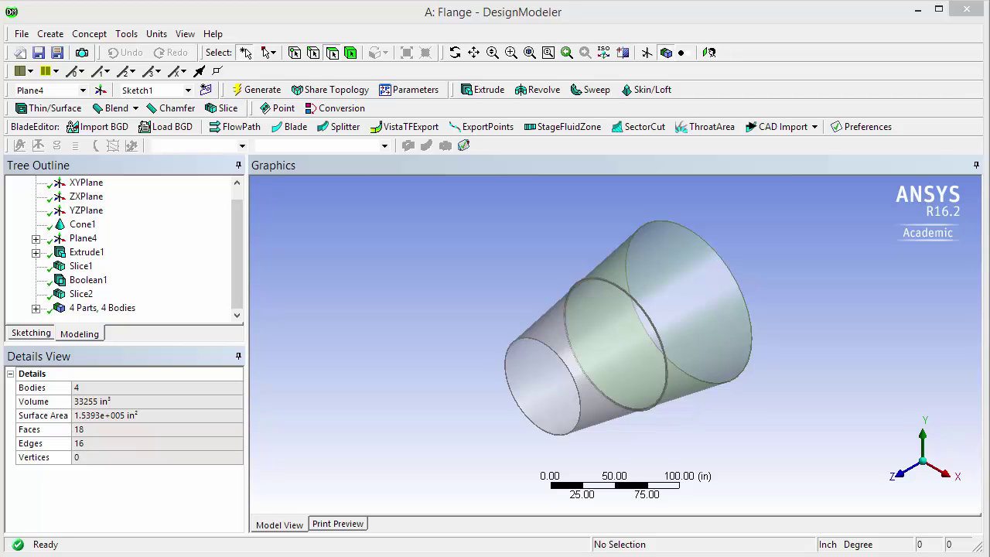
Add a new sketch, Sketch2, on Plane4 of the Flange model
{"action": "left_click", "coordinate": [75, 238]}
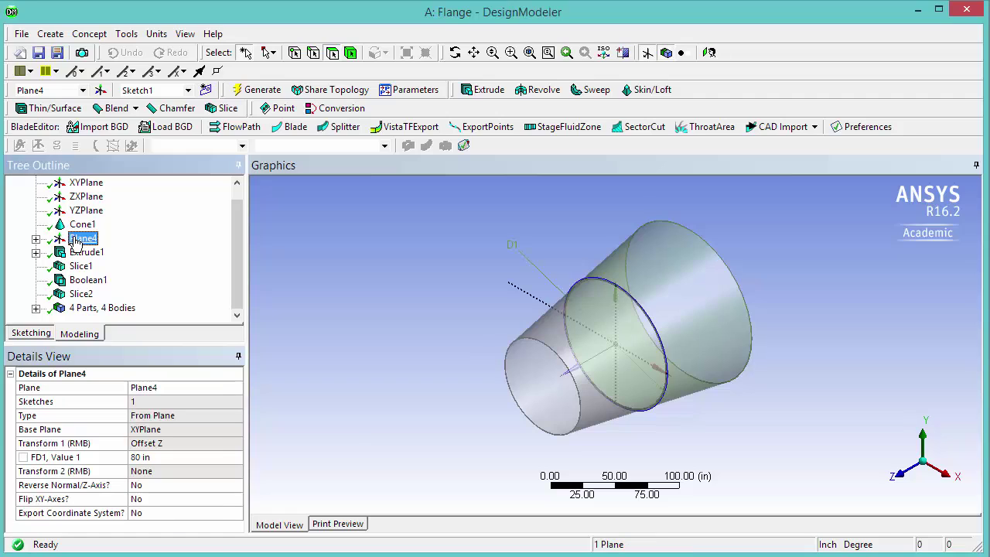
{"action": "left_click", "coordinate": [205, 90]}
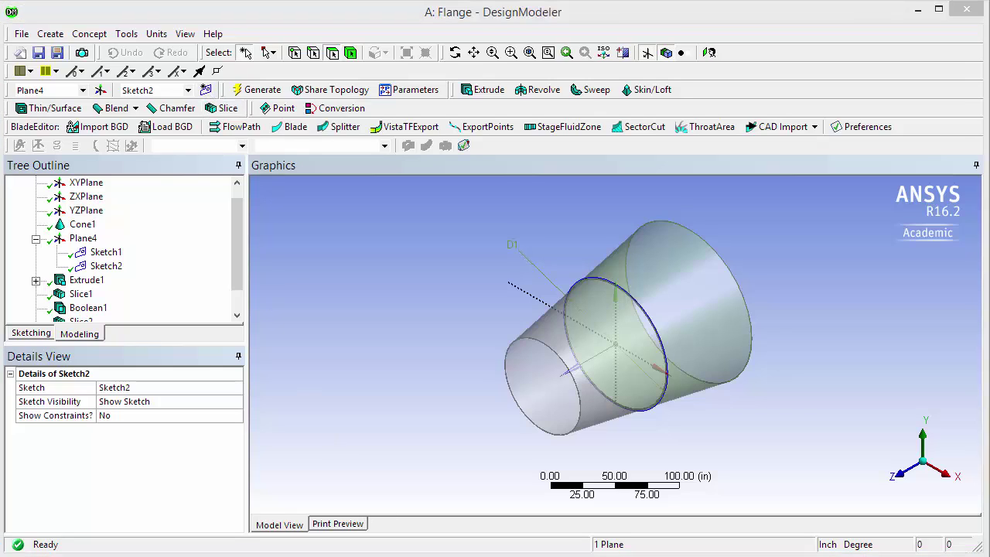
View the model along +Z and zoom in on the ring's top edge
{"action": "left_click", "coordinate": [907, 480]}
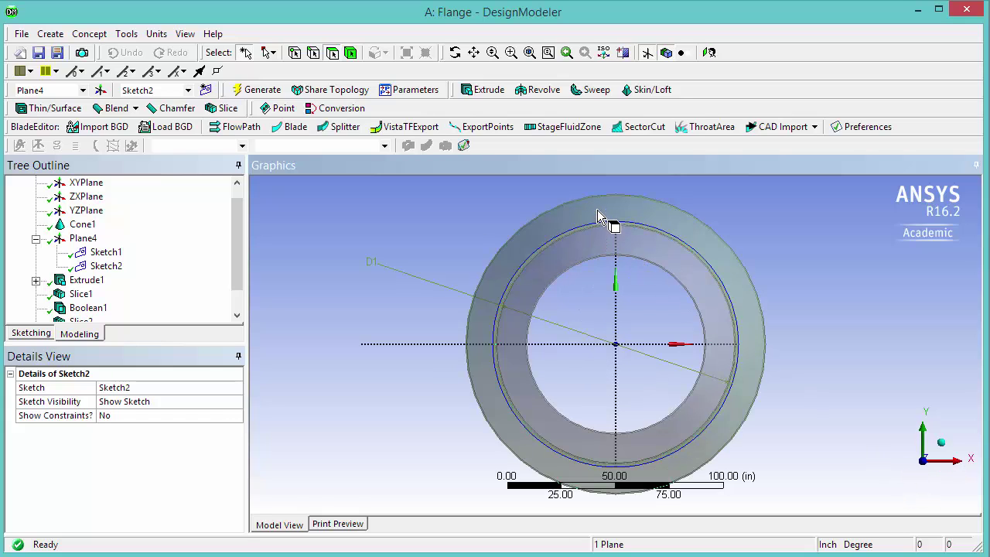
{"action": "scroll", "coordinate": [618, 220], "scroll_direction": "up", "scroll_amount": 5}
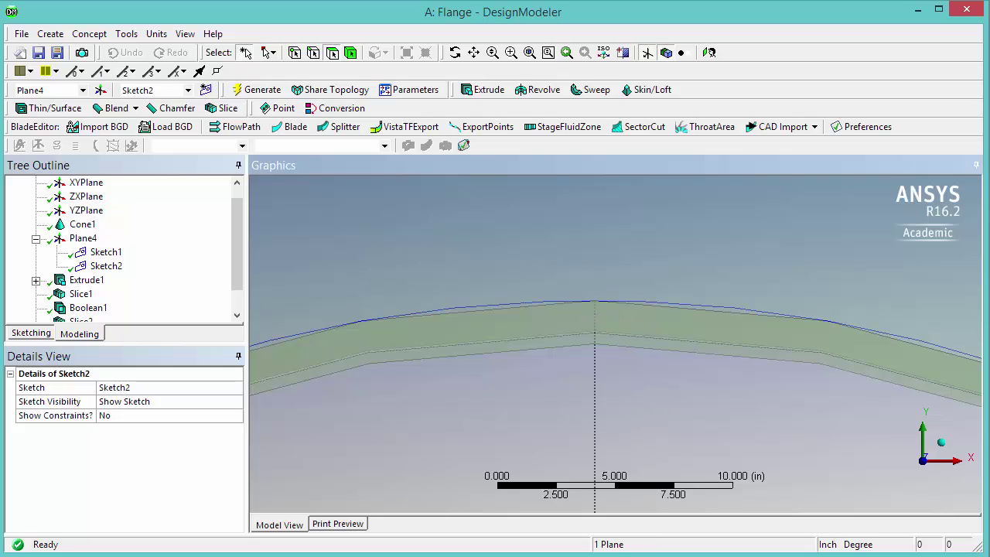
Draw circle Cr10 in Sketch2, centred on the vertical centre line near the ring's top edge
{"action": "left_click", "coordinate": [42, 334]}
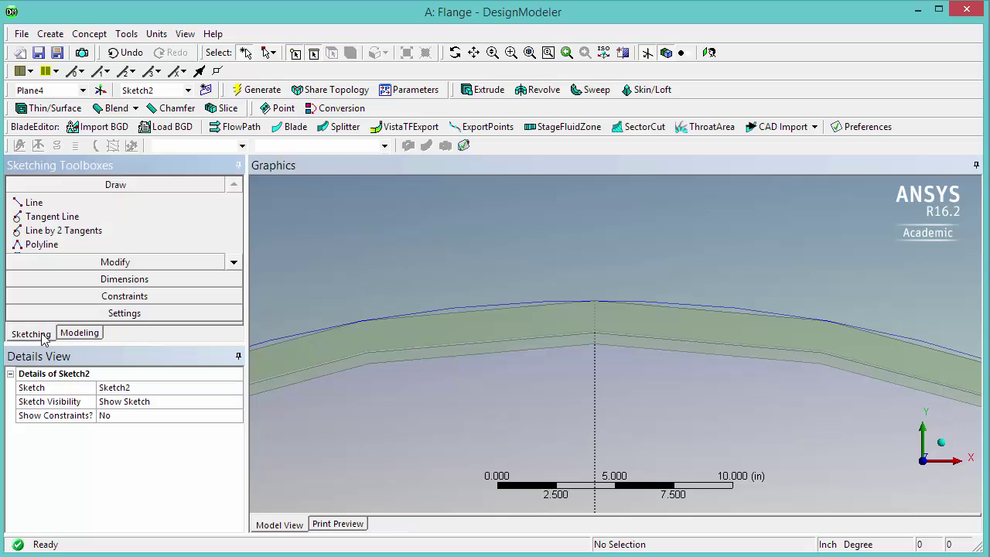
{"action": "left_click", "coordinate": [233, 262]}
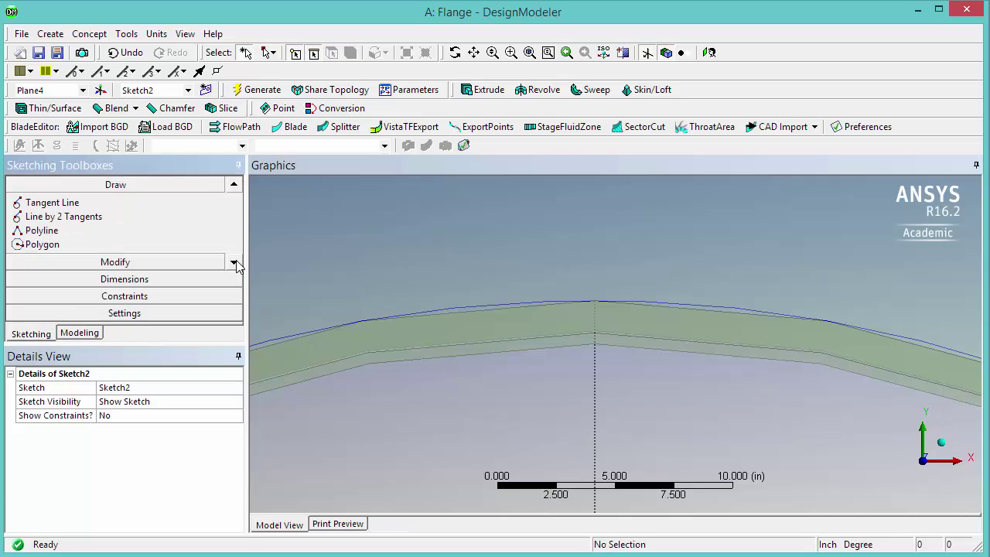
{"action": "left_click", "coordinate": [234, 263]}
{"action": "left_click", "coordinate": [234, 262]}
{"action": "left_click", "coordinate": [234, 263]}
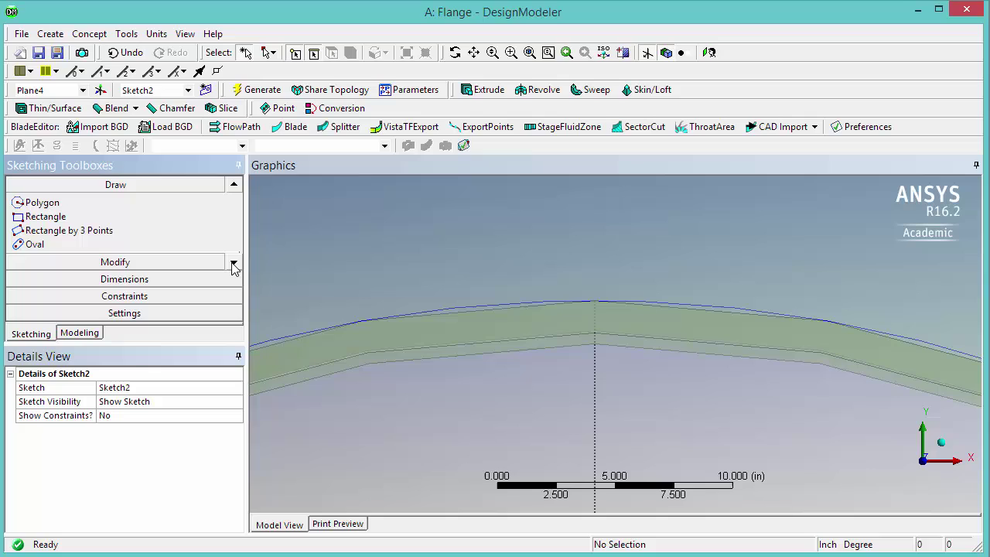
{"action": "left_click", "coordinate": [233, 263]}
{"action": "left_click", "coordinate": [36, 244]}
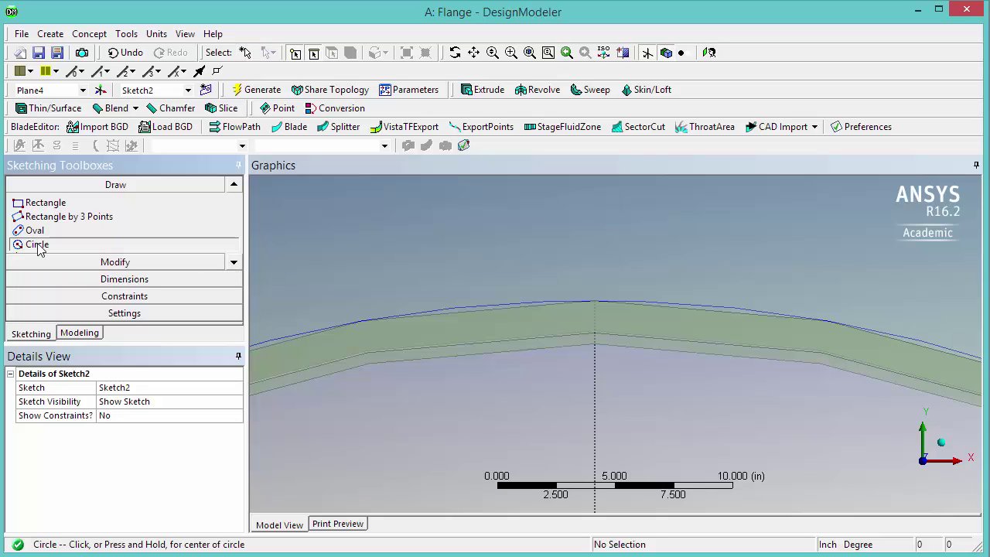
{"action": "left_click", "coordinate": [595, 322]}
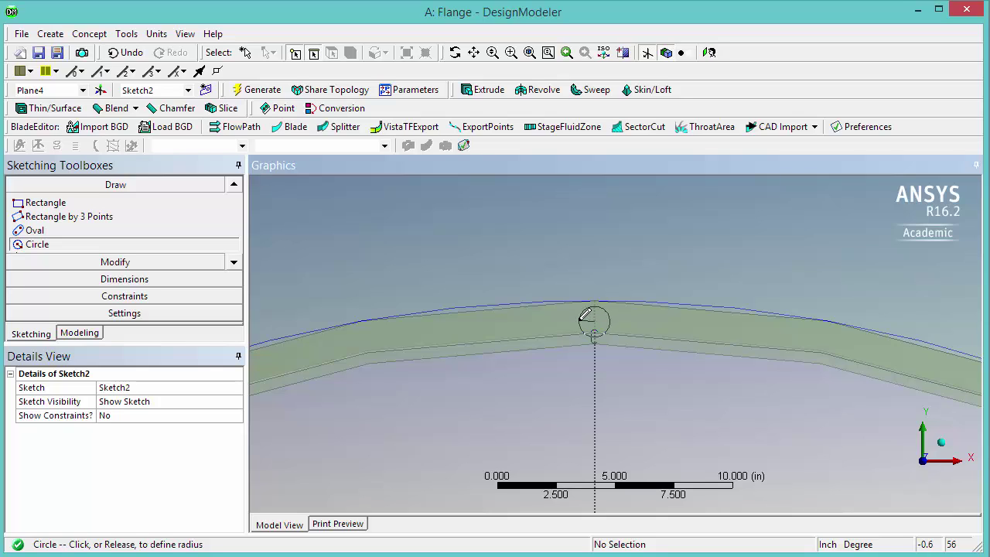
{"action": "left_click", "coordinate": [542, 322]}
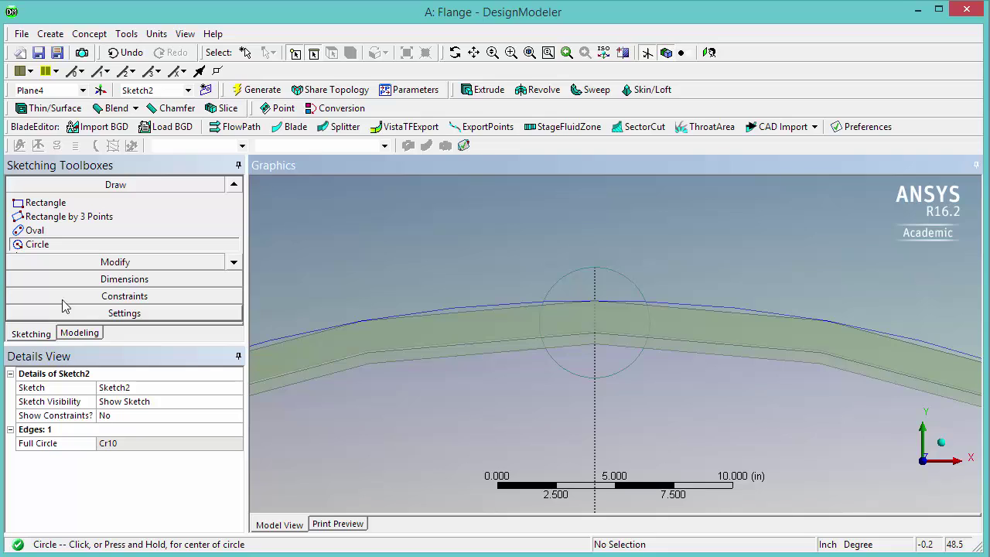
{"action": "left_click", "coordinate": [97, 280]}
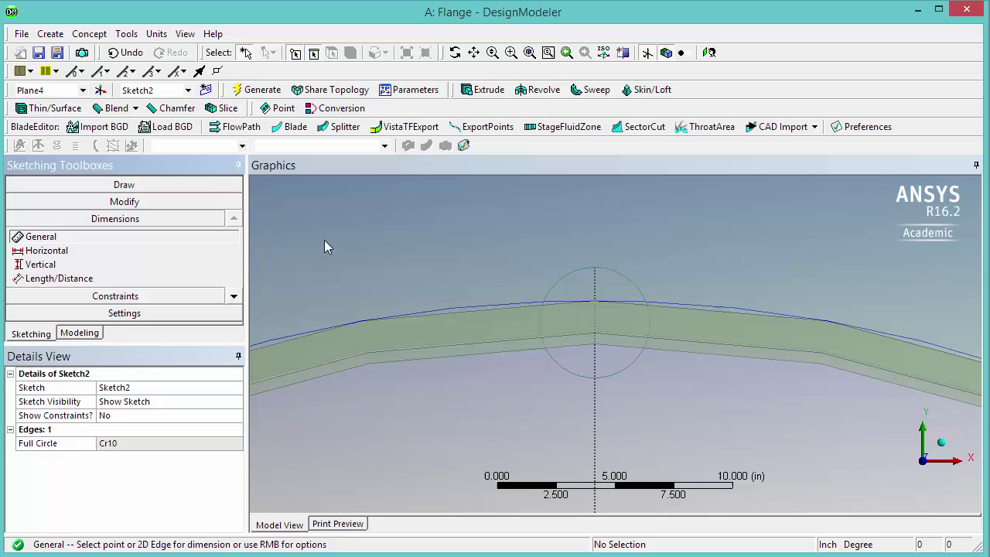
Dimension the circle's diameter as D2 = 0.3125 in
{"action": "left_click", "coordinate": [562, 281]}
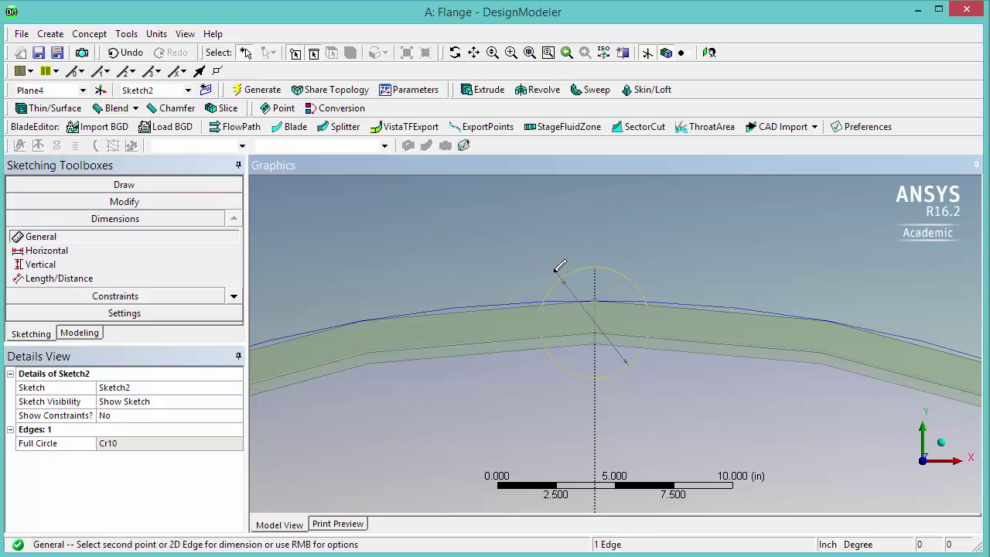
{"action": "left_click", "coordinate": [510, 263]}
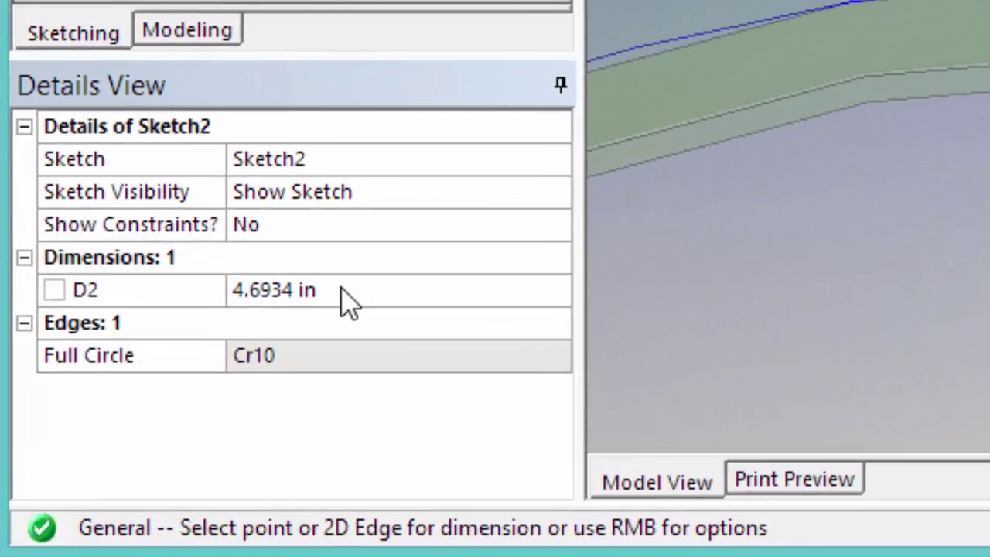
{"action": "left_click", "coordinate": [235, 374]}
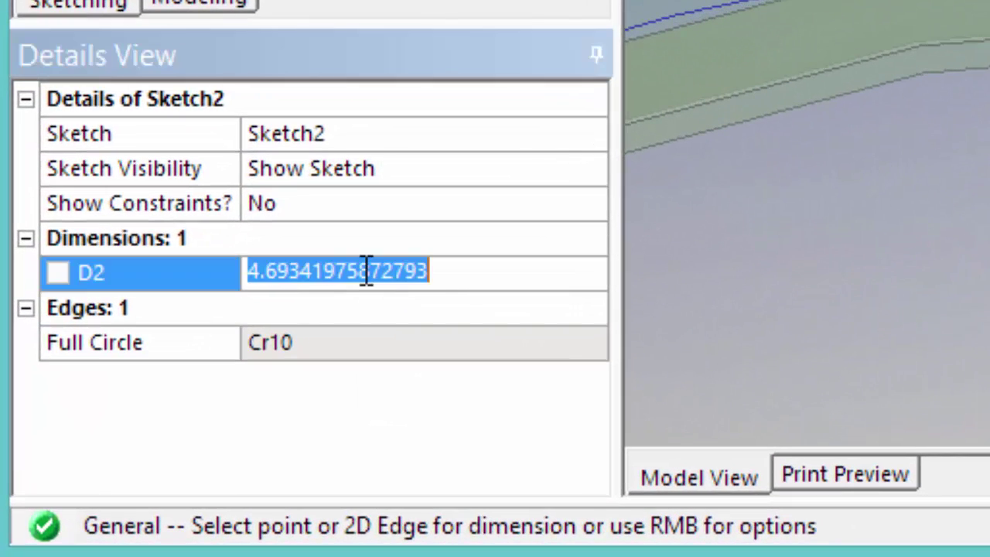
{"action": "type", "text": "0."}
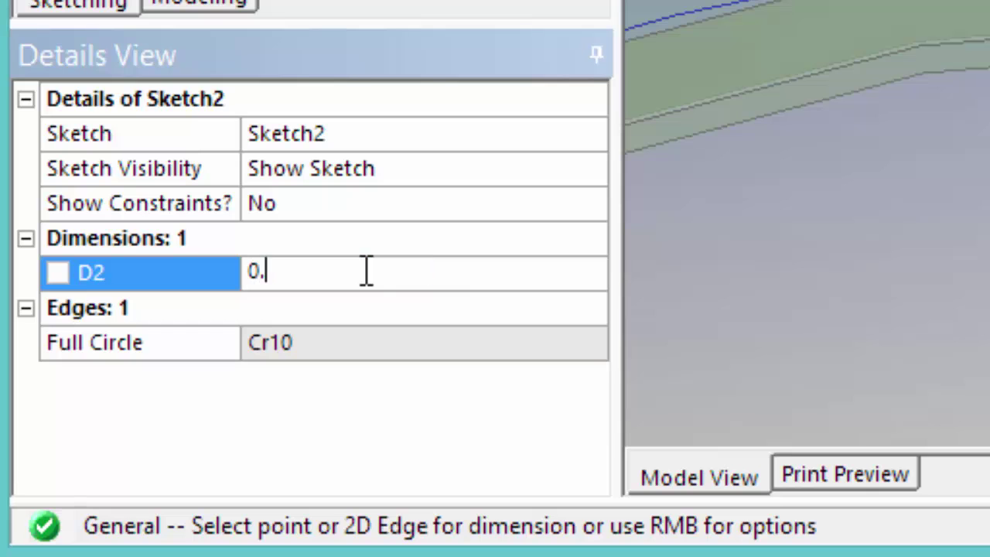
{"action": "type", "text": "3125"}
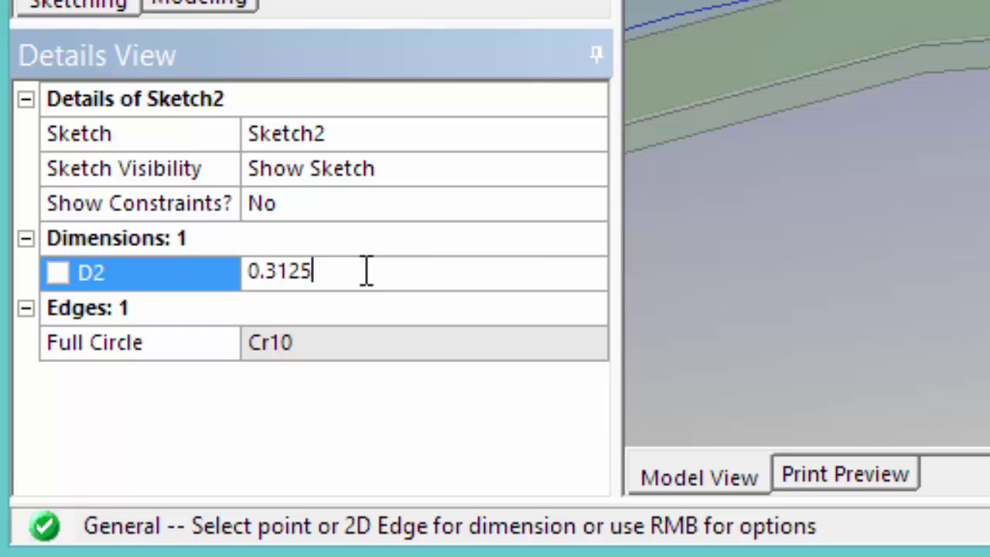
{"action": "key", "text": "Return"}
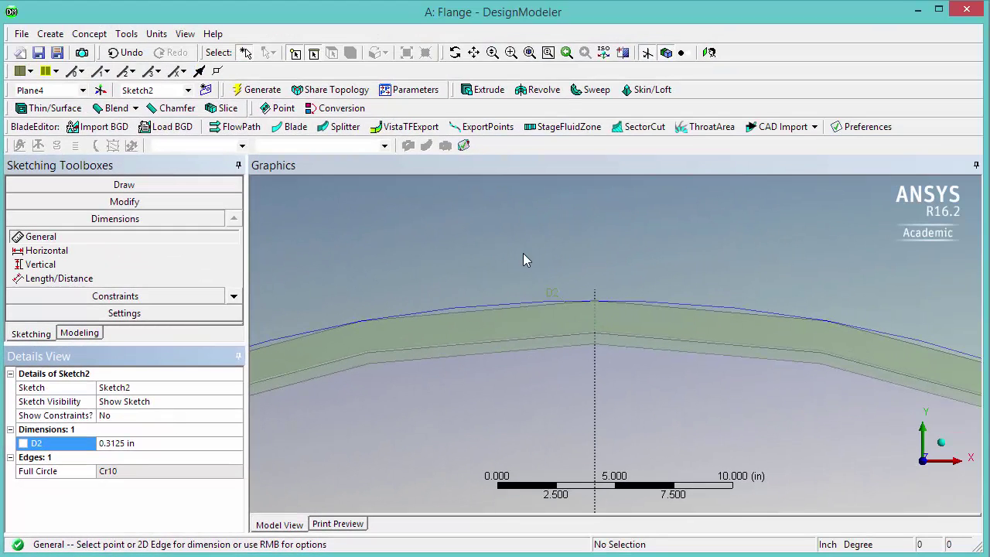
{"action": "mouse_move", "coordinate": [523, 260]}
{"action": "right_mouse_down"}
{"action": "mouse_move", "coordinate": [685, 413]}
{"action": "mouse_move", "coordinate": [681, 439]}
{"action": "right_mouse_up"}
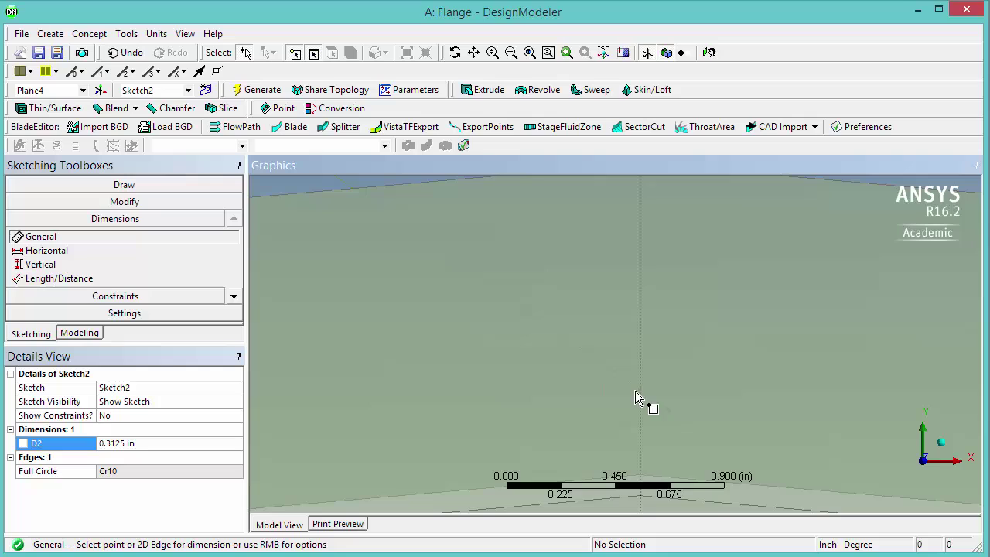
{"action": "scroll", "coordinate": [679, 410], "scroll_direction": "down", "scroll_amount": 1}
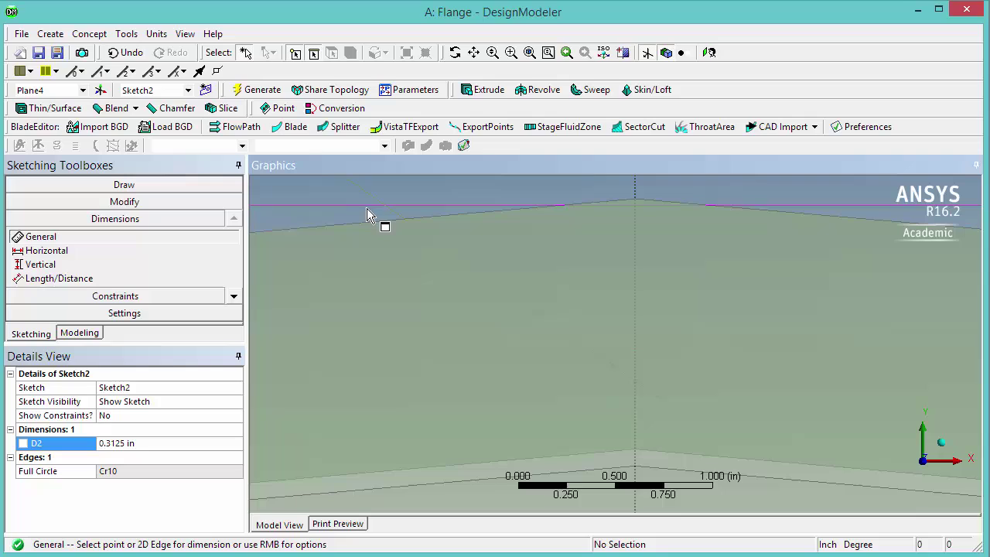
Add vertical dimension V3 = 0.625 in from the ring's top edge to the circle centre
{"action": "left_click", "coordinate": [54, 266]}
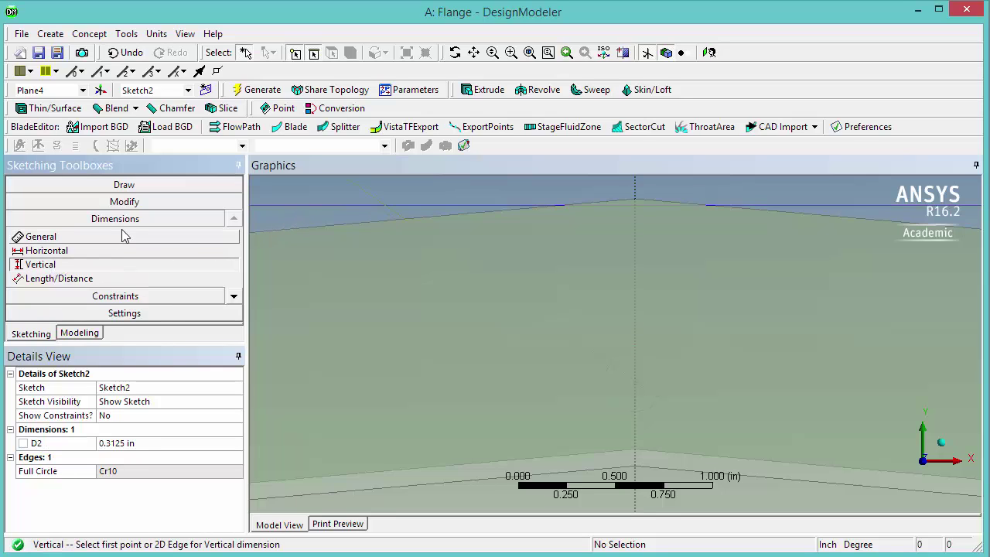
{"action": "left_click", "coordinate": [365, 213]}
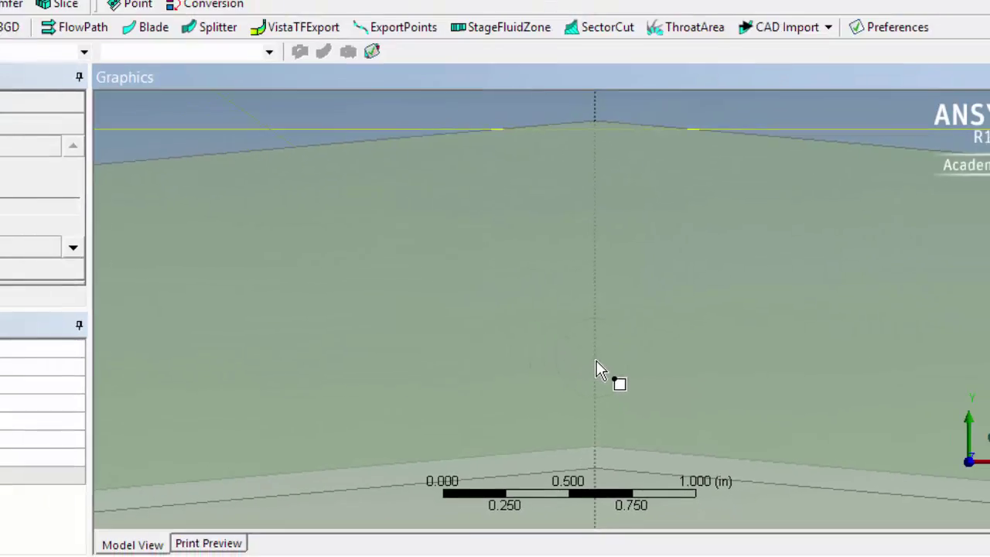
{"action": "left_click", "coordinate": [435, 267]}
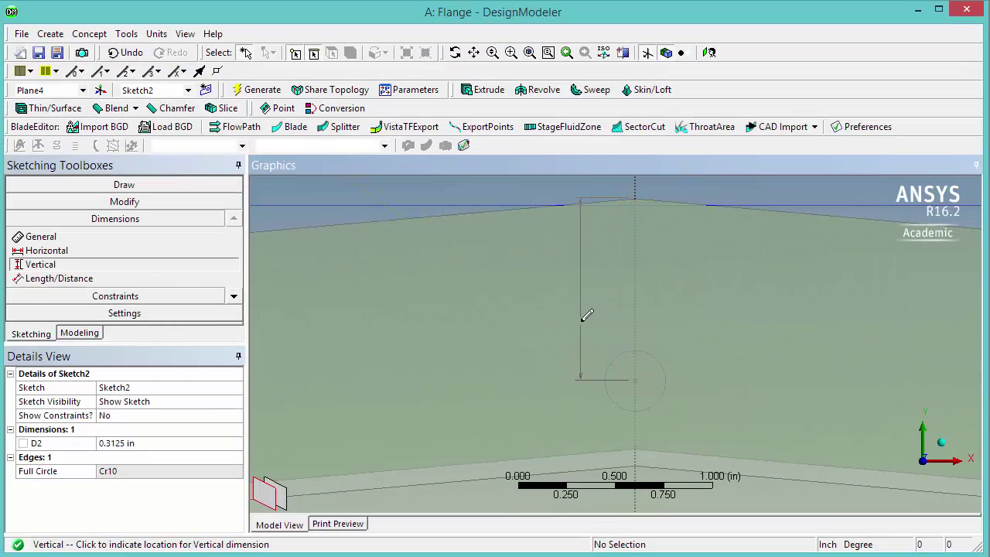
{"action": "left_click", "coordinate": [527, 325]}
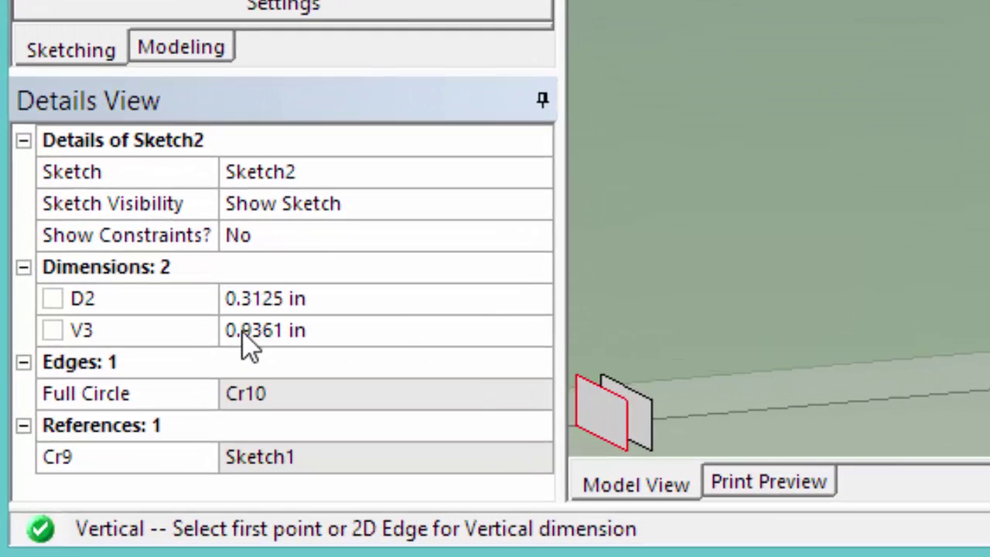
{"action": "left_click", "coordinate": [244, 331]}
{"action": "type", "text": "0.625"}
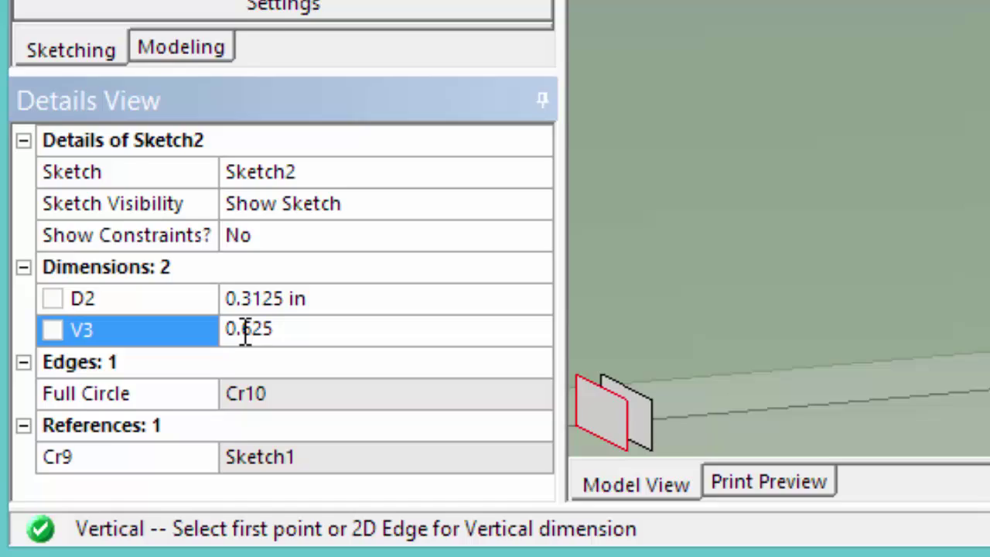
{"action": "key", "text": "Return"}
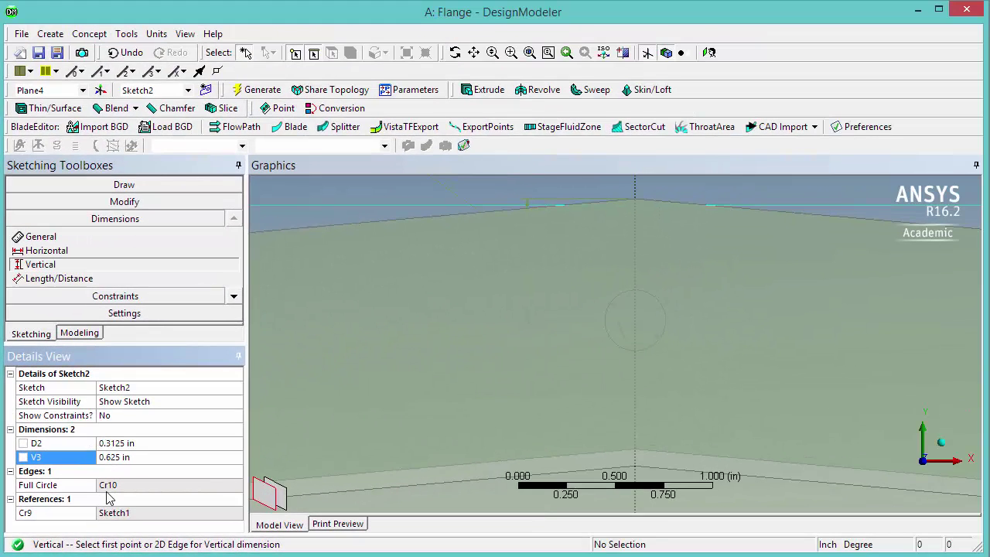
Start Extrude2 with the Sketch2 circle as its geometry
{"action": "left_click", "coordinate": [91, 334]}
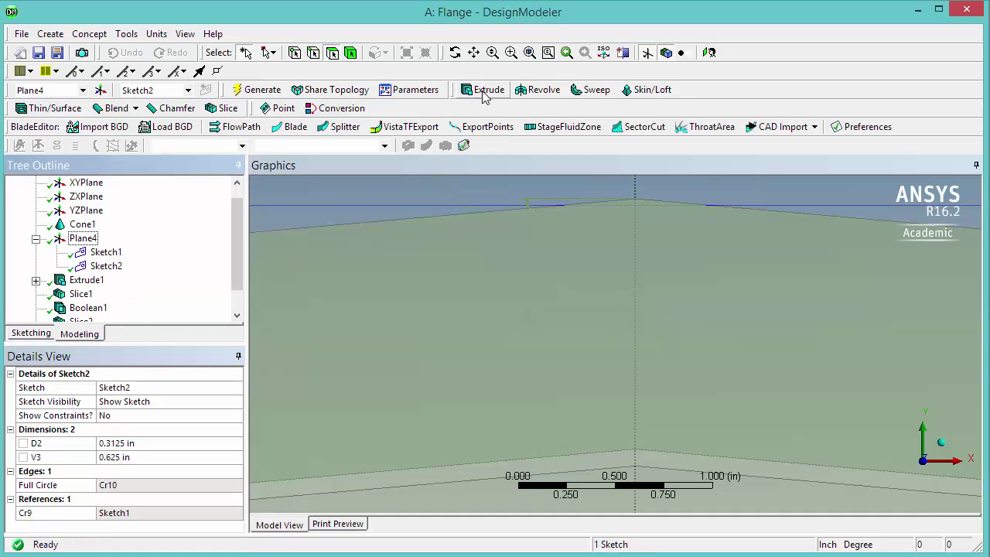
{"action": "left_click", "coordinate": [51, 34]}
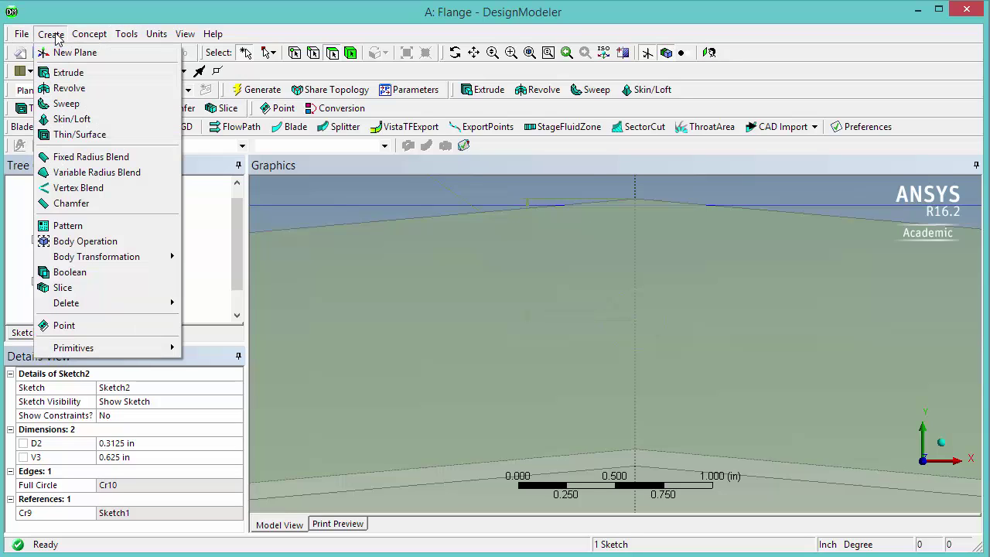
{"action": "left_click", "coordinate": [76, 73]}
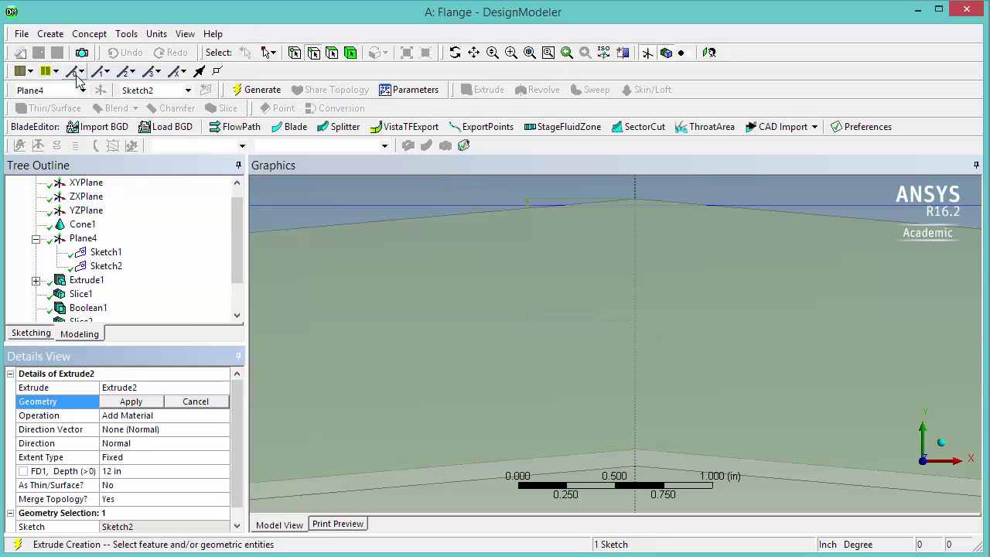
{"action": "left_click", "coordinate": [623, 293]}
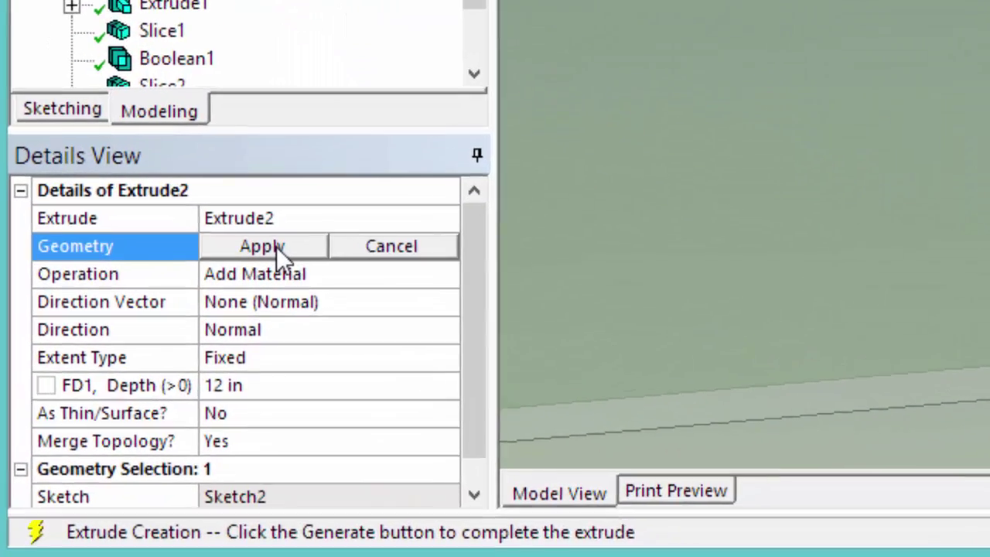
{"action": "left_click", "coordinate": [135, 402]}
{"action": "left_click", "coordinate": [348, 173]}
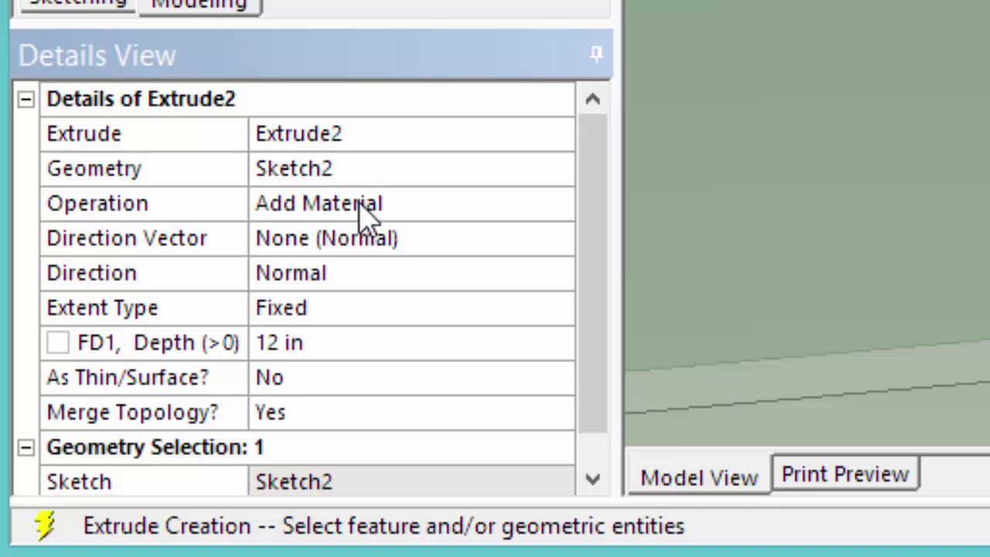
Set Extrude2's operation to Add Frozen and direction to Both - Asymmetric
{"action": "left_click", "coordinate": [365, 211]}
{"action": "left_click", "coordinate": [549, 213]}
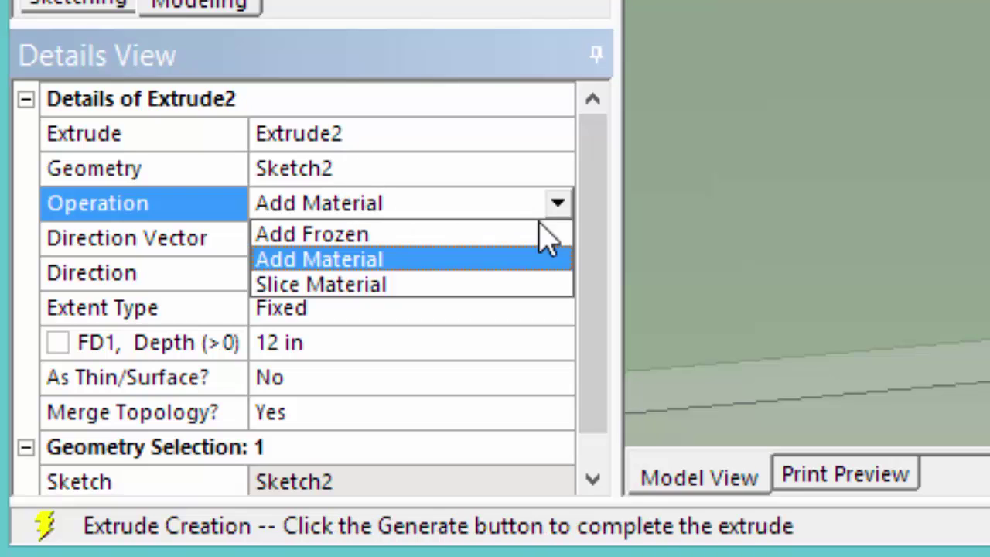
{"action": "left_click", "coordinate": [506, 243]}
{"action": "left_click", "coordinate": [474, 283]}
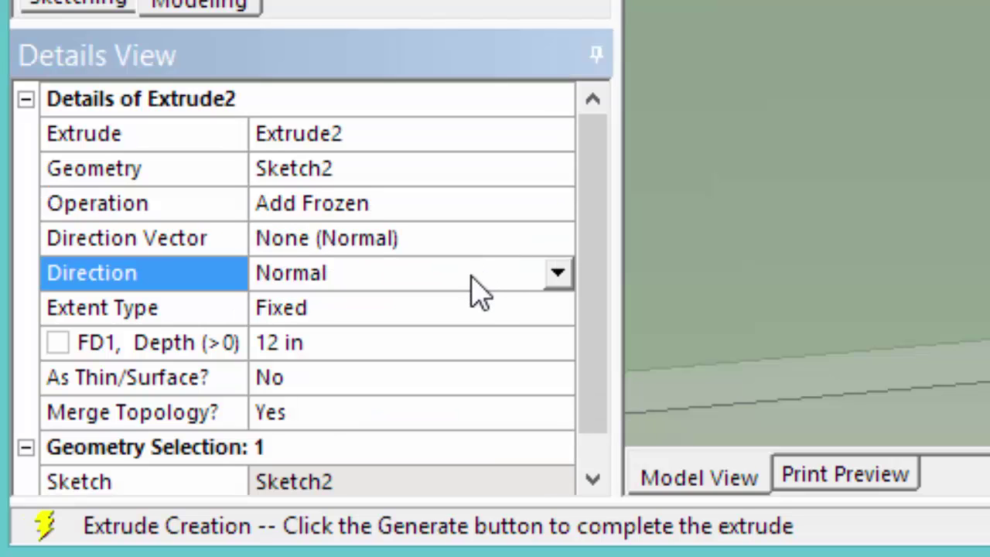
{"action": "left_click", "coordinate": [557, 277]}
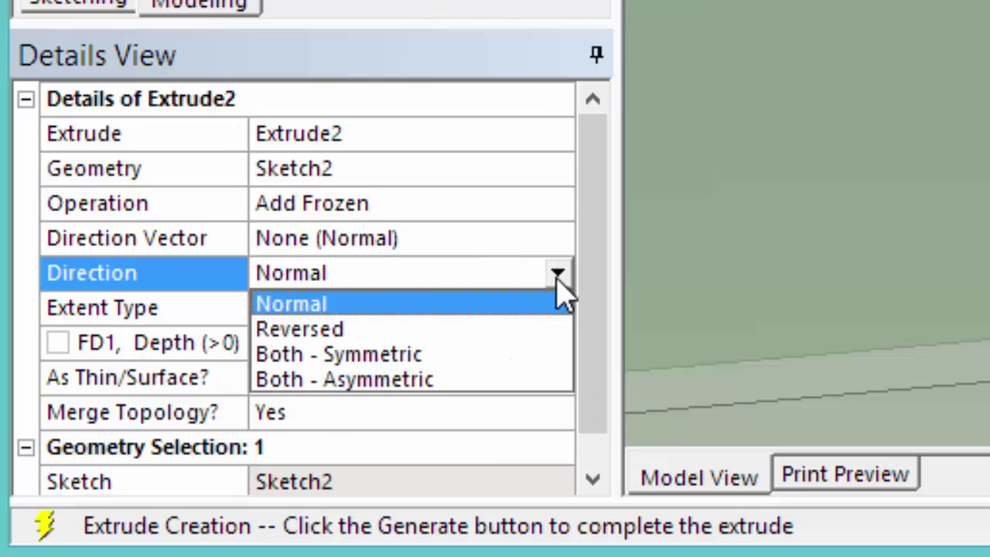
{"action": "left_click", "coordinate": [491, 386]}
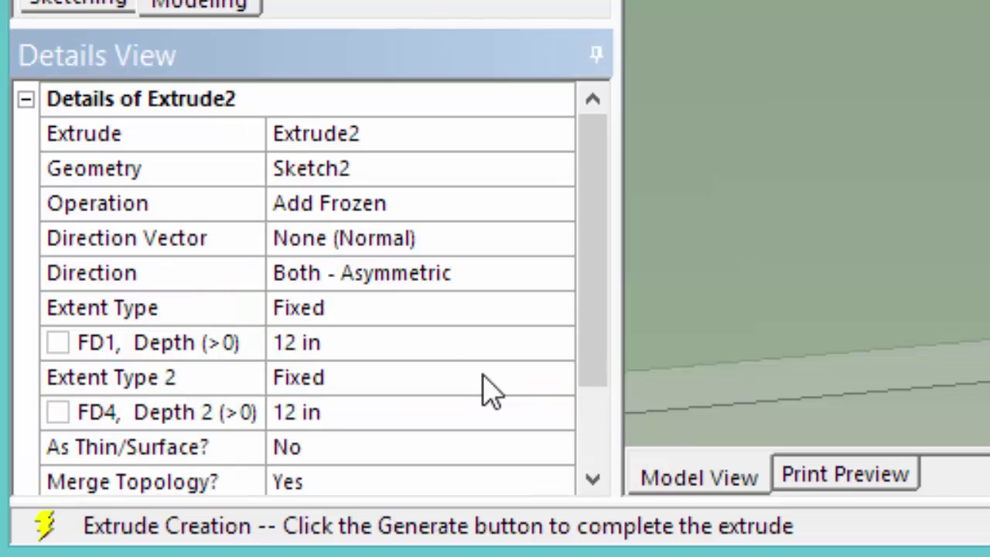
Set extrude depths to 0.562 in and 0.875 in, then generate Extrude2
{"action": "left_click", "coordinate": [393, 350]}
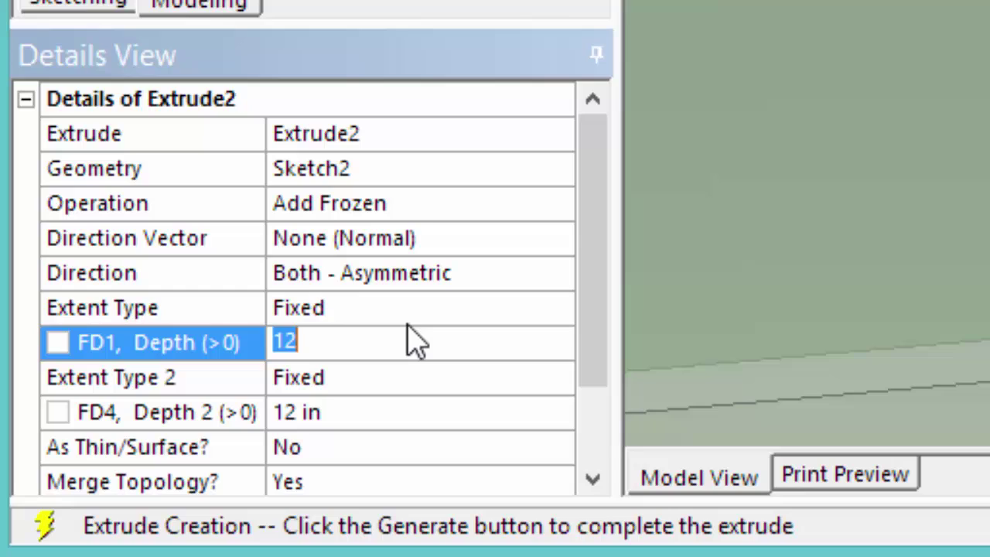
{"action": "type", "text": "0."}
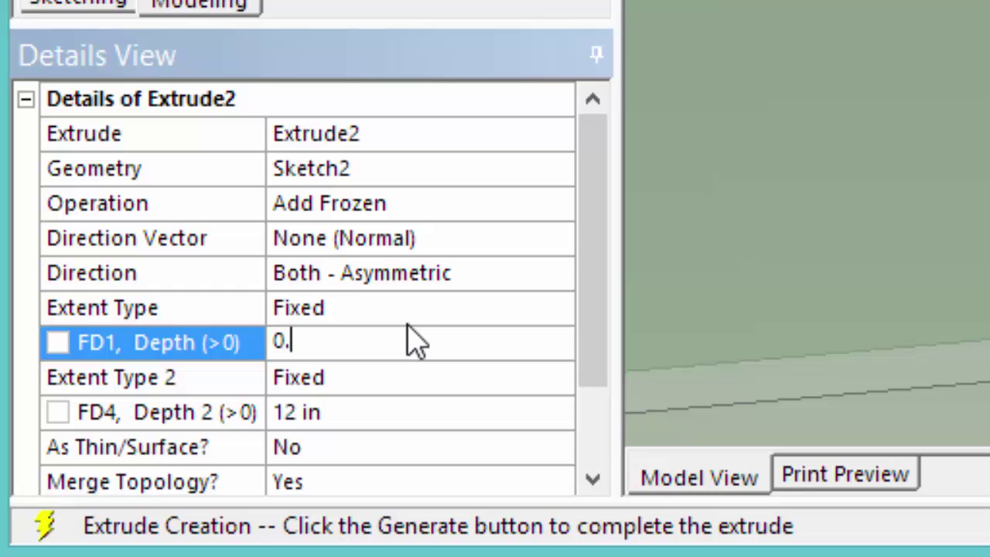
{"action": "type", "text": "562"}
{"action": "key", "text": "Return"}
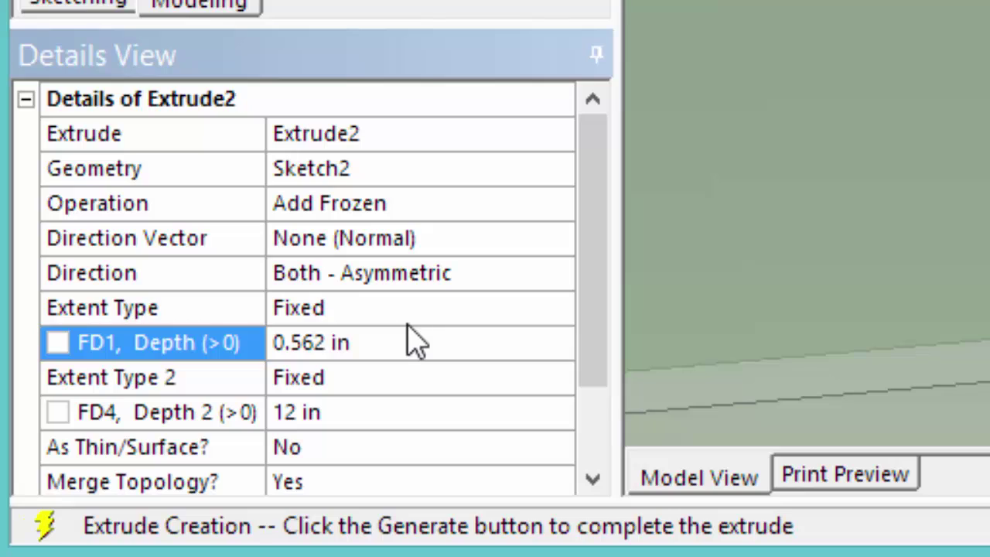
{"action": "left_click", "coordinate": [337, 412]}
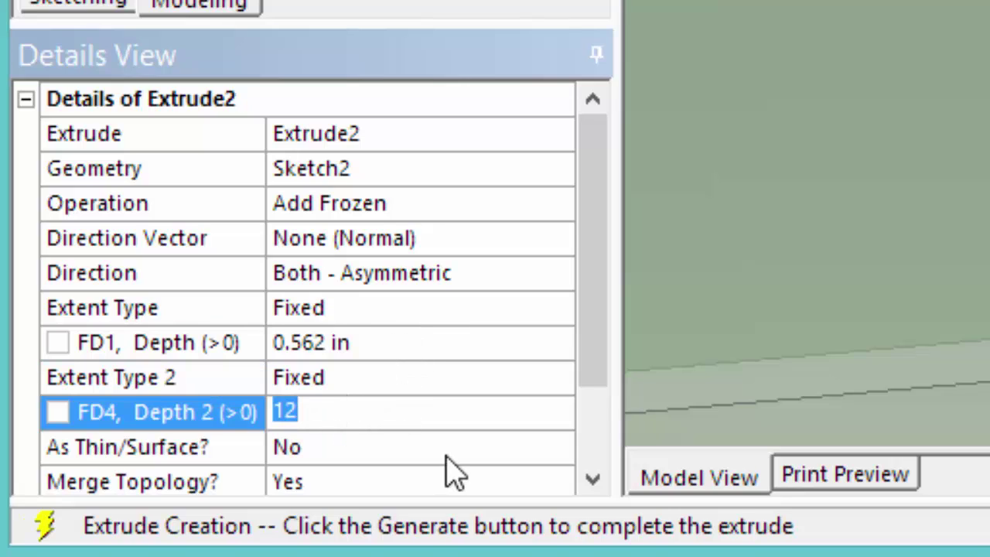
{"action": "type", "text": "0.87"}
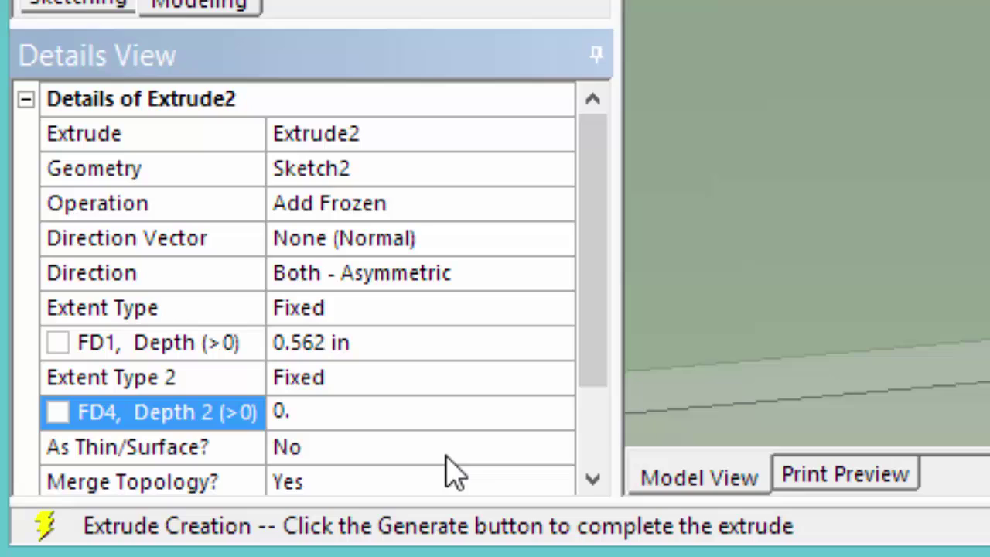
{"action": "type", "text": "5"}
{"action": "key", "text": "Return"}
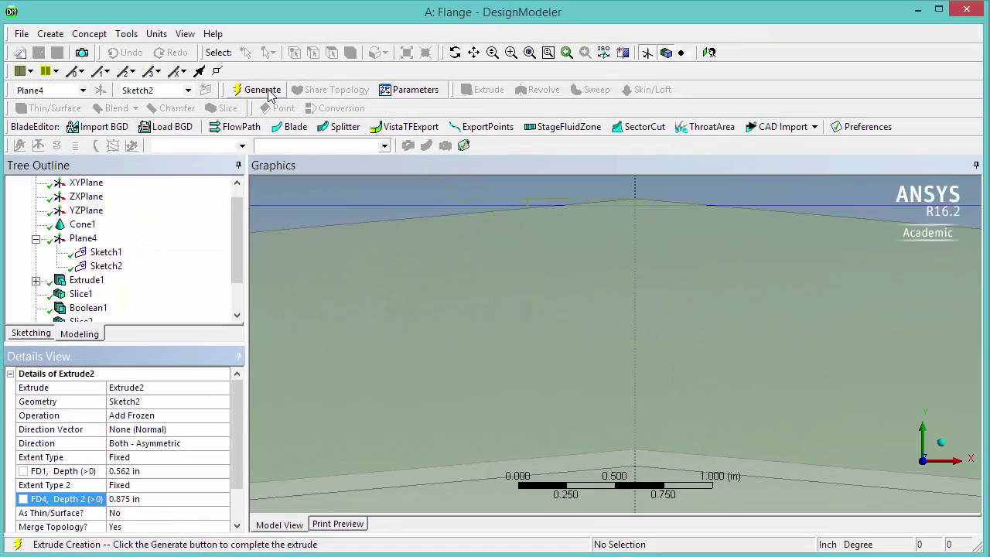
{"action": "left_click", "coordinate": [262, 89]}
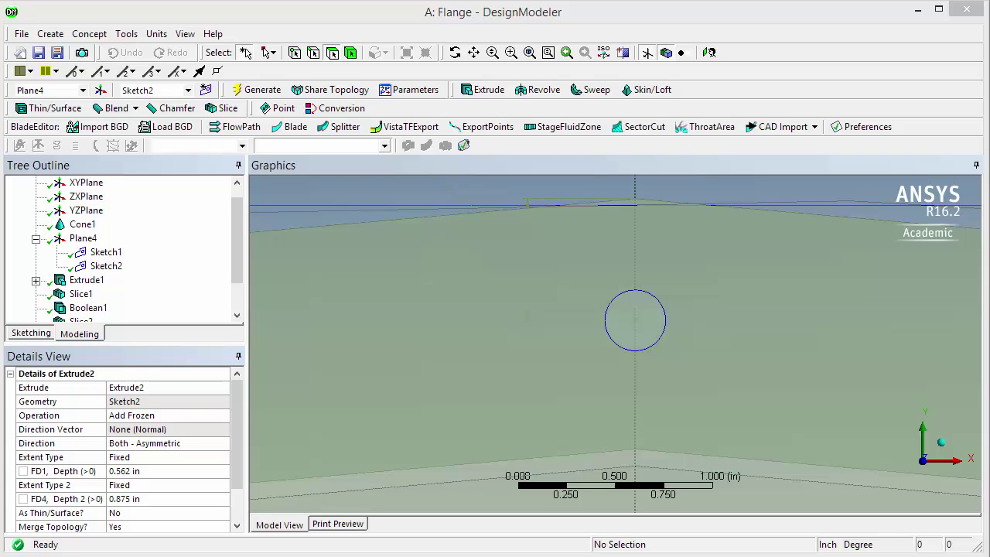
Orbit the view to see the new cylinder from an angle, clear of the flange
{"action": "middle_click_drag", "start_coordinate": [737, 445], "coordinate": [670, 438]}
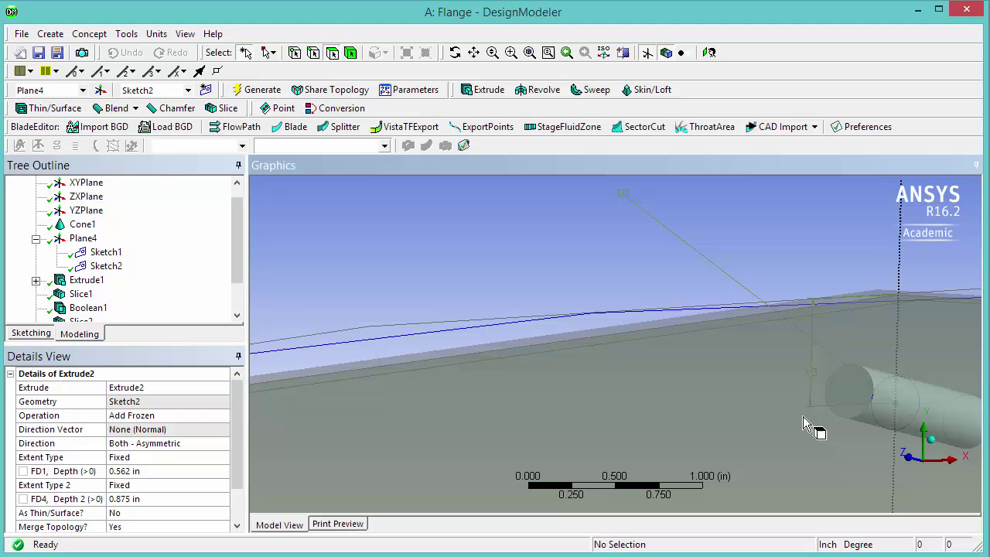
{"action": "middle_click_drag", "start_coordinate": [803, 416], "coordinate": [725, 347]}
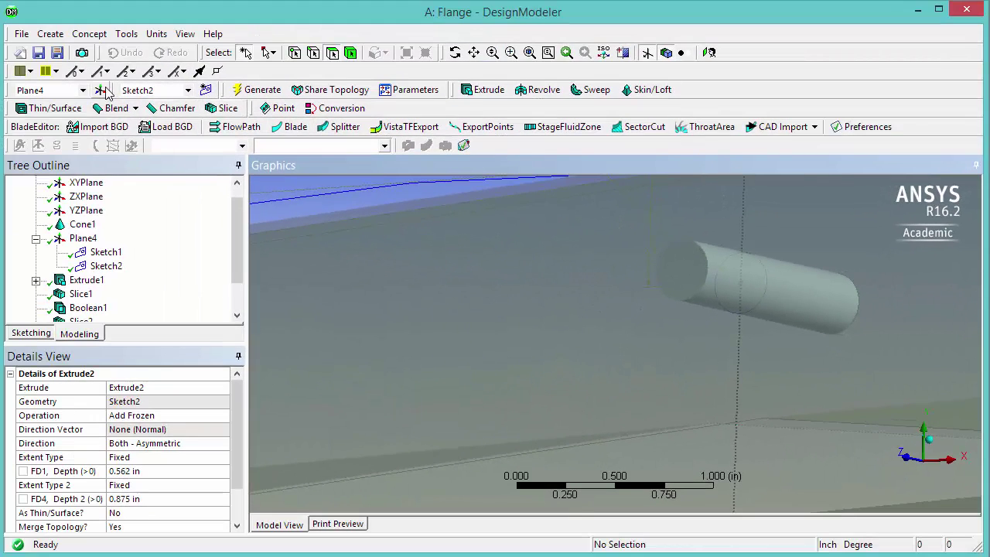
Create Plane5 From Face on the cylinder's circular end face and generate it
{"action": "left_click", "coordinate": [103, 90]}
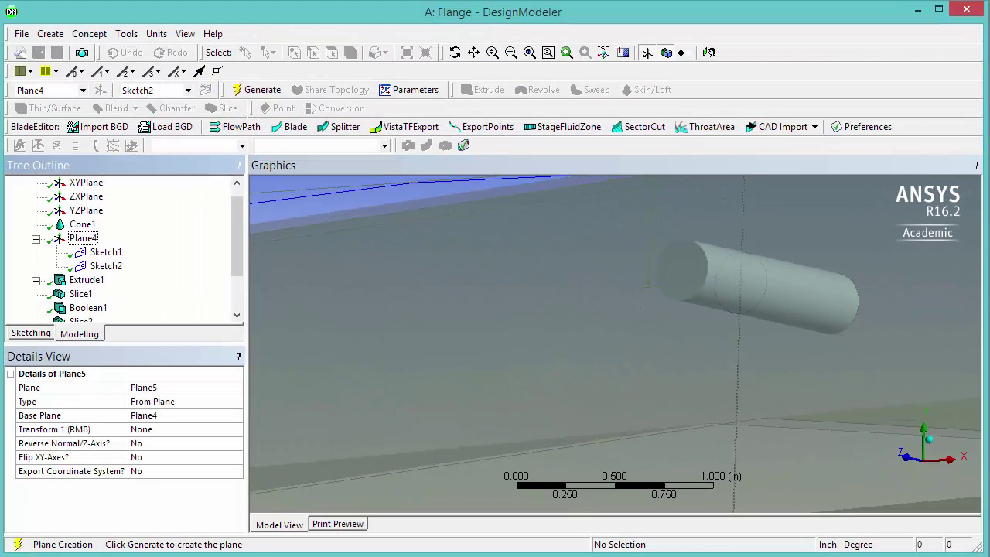
{"action": "left_click", "coordinate": [187, 403]}
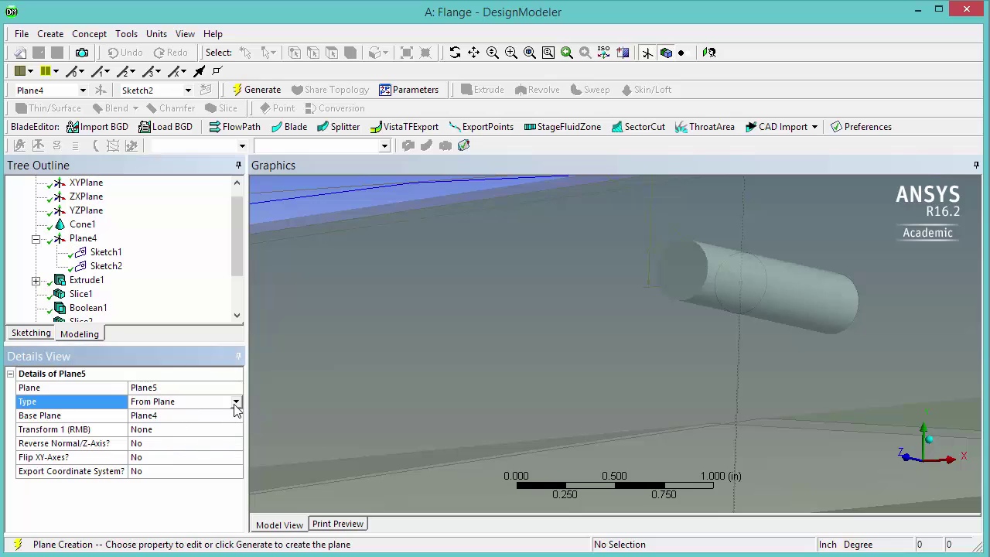
{"action": "left_click", "coordinate": [235, 402]}
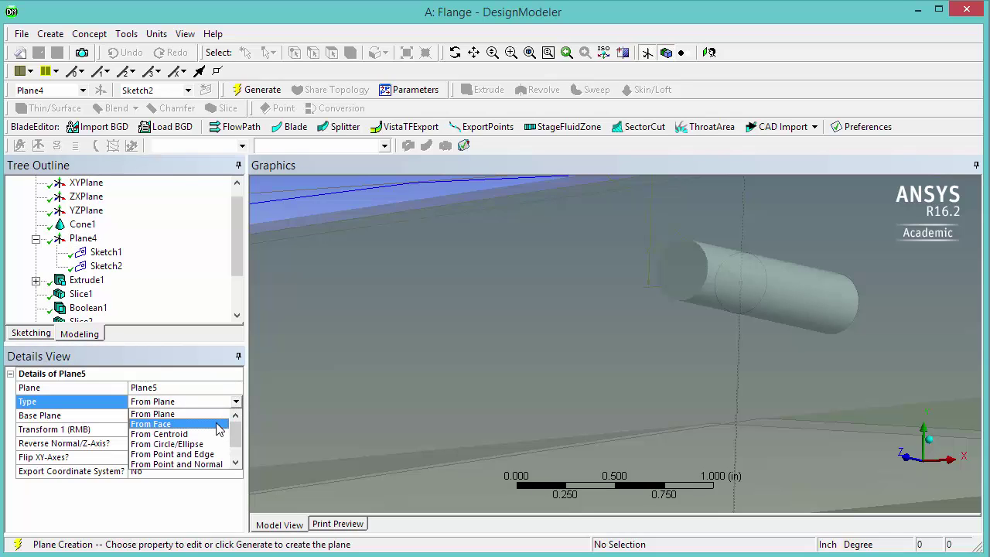
{"action": "left_click", "coordinate": [219, 424]}
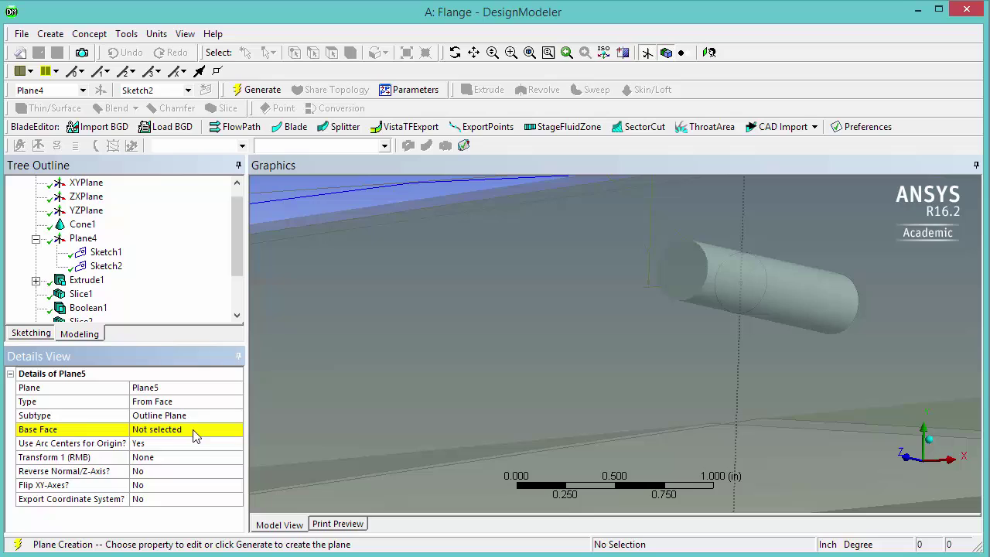
{"action": "left_click", "coordinate": [201, 432]}
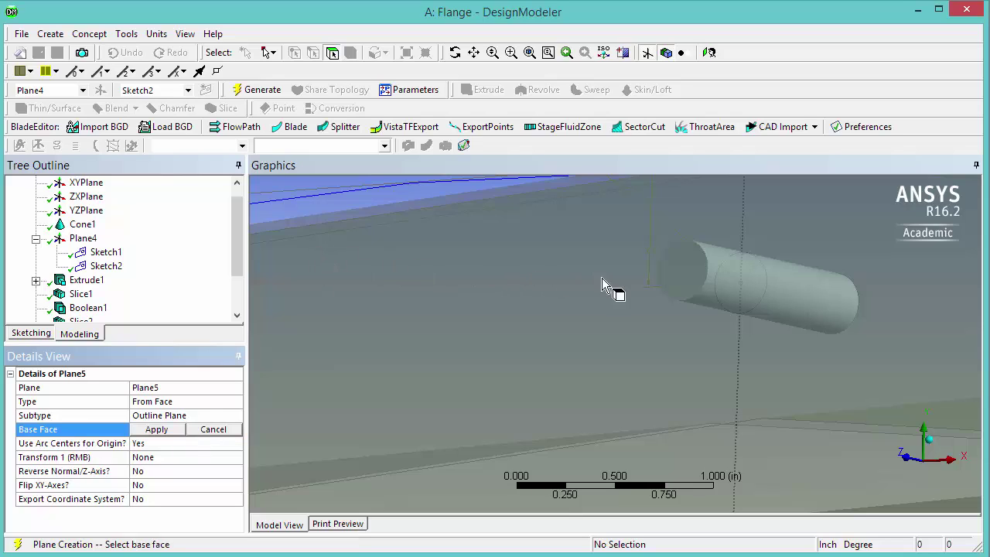
{"action": "left_click", "coordinate": [702, 277]}
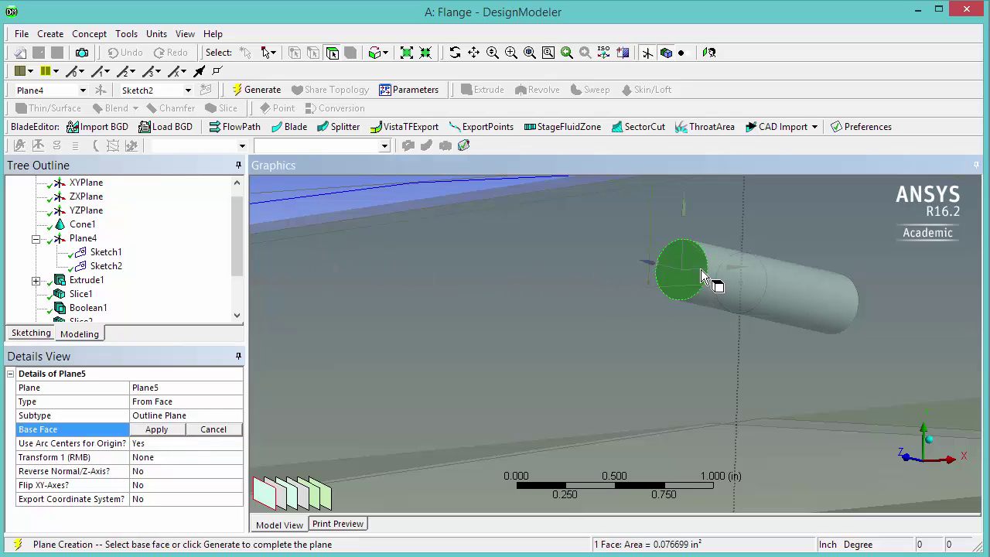
{"action": "left_click", "coordinate": [156, 430]}
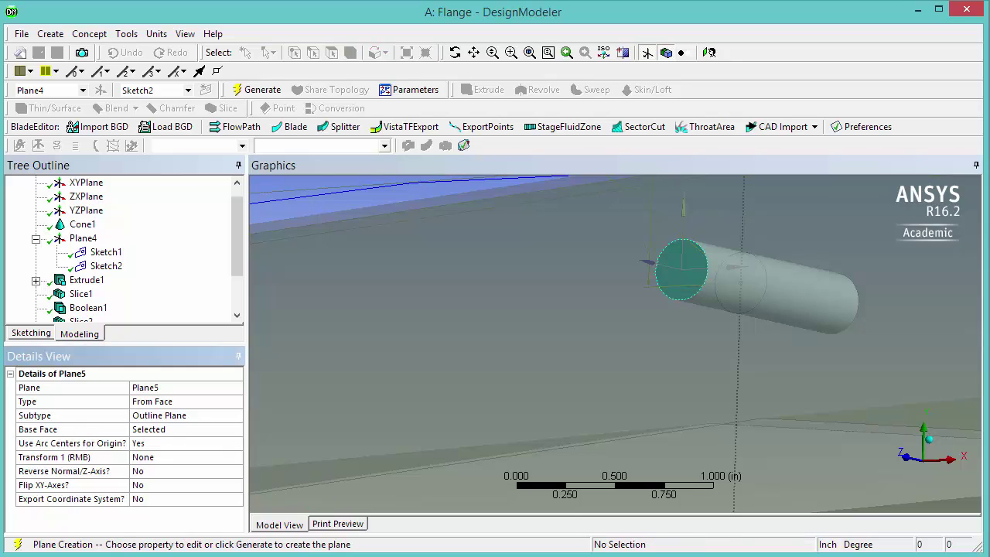
{"action": "scroll", "coordinate": [232, 290], "scroll_direction": "down", "scroll_amount": 4}
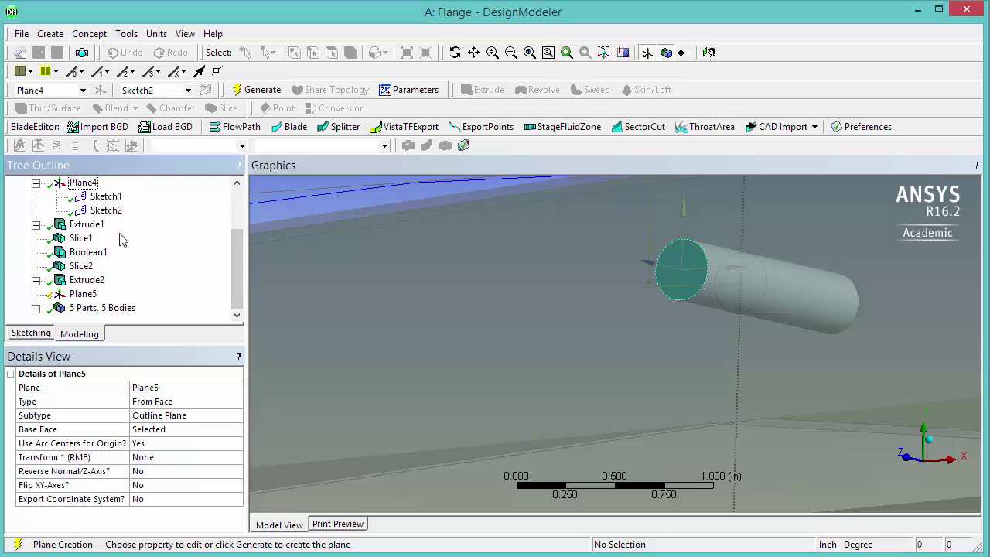
{"action": "left_click", "coordinate": [257, 90]}
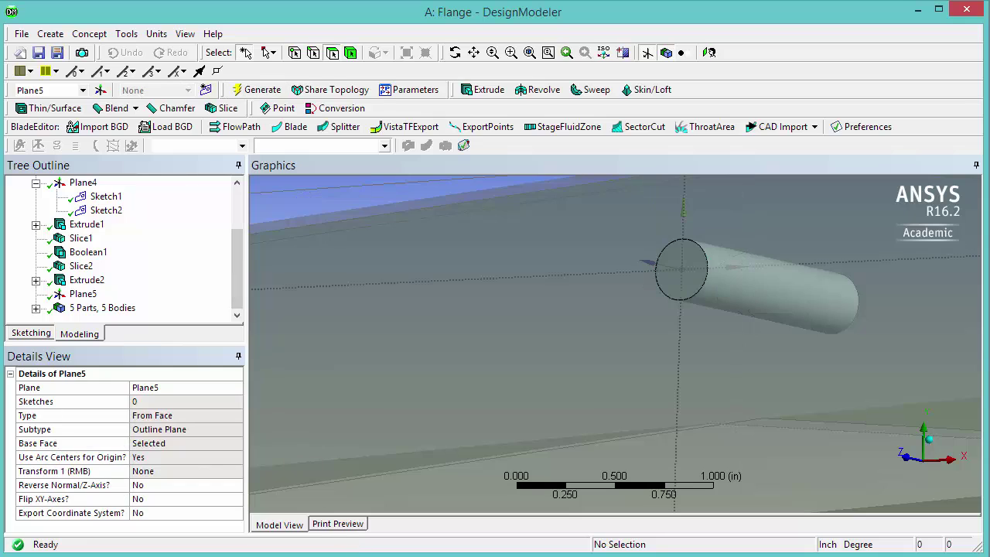
Look straight at Plane5, zoom onto the bolt end, and add Sketch3 on Plane5
{"action": "right_click", "coordinate": [87, 296]}
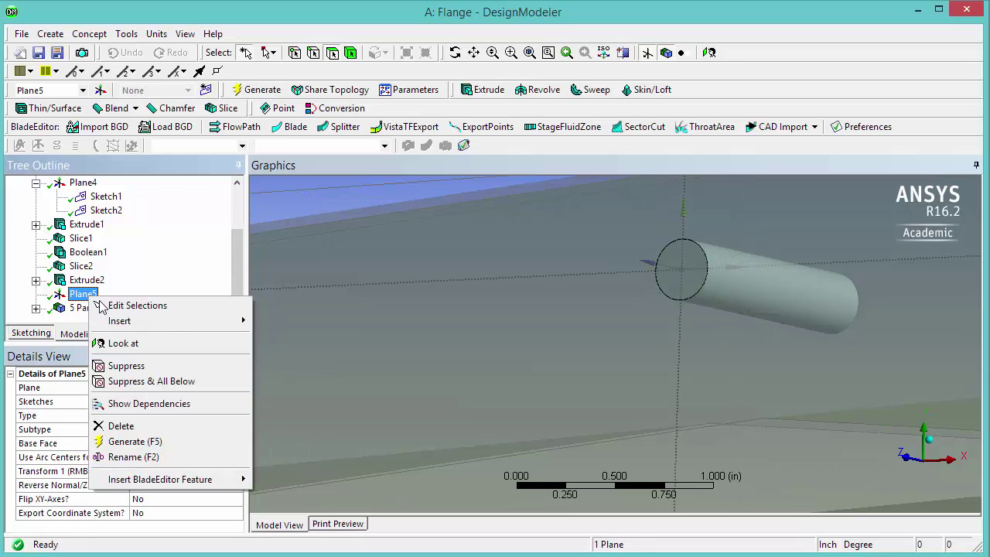
{"action": "left_click", "coordinate": [133, 347]}
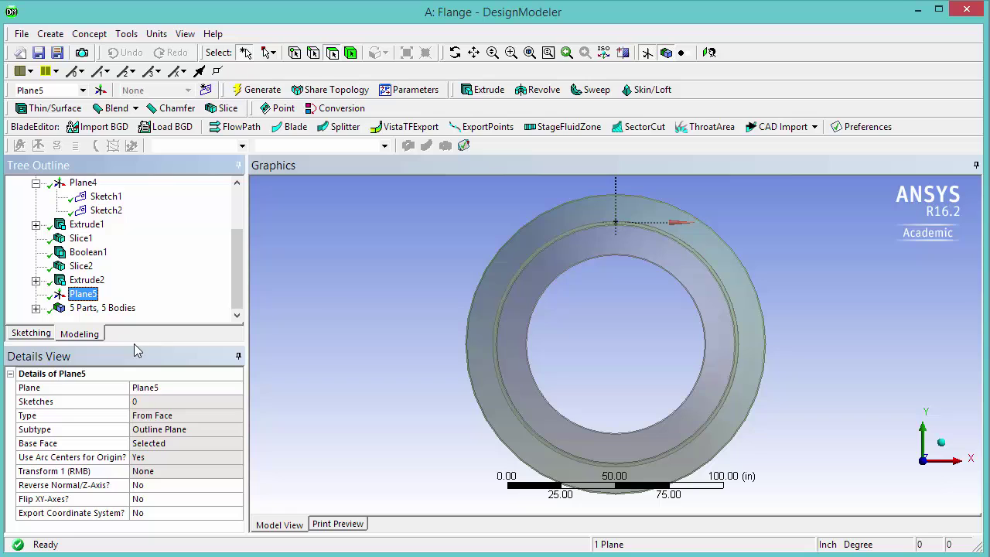
{"action": "left_click_drag", "start_coordinate": [624, 234], "coordinate": [625, 234]}
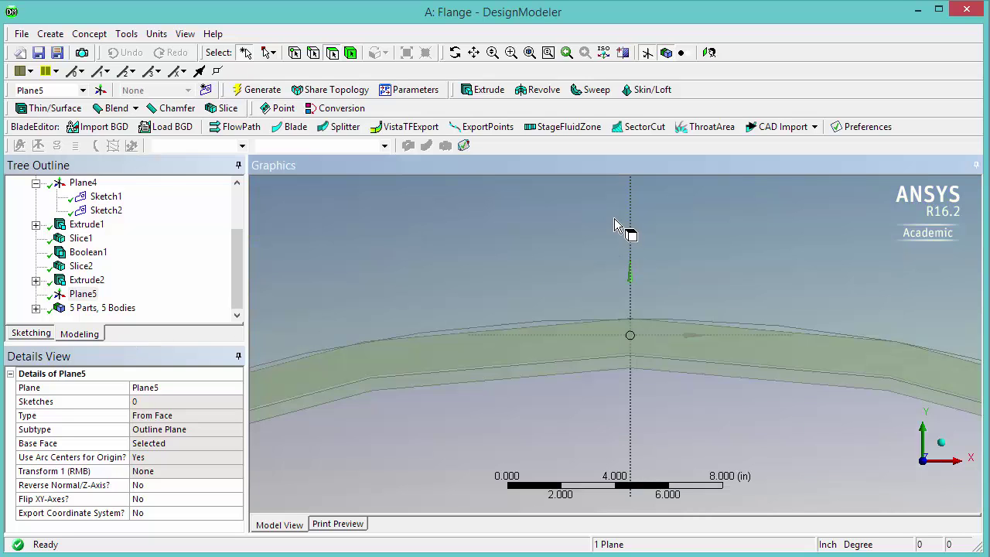
{"action": "mouse_move", "coordinate": [600, 304]}
{"action": "left_mouse_down"}
{"action": "mouse_move", "coordinate": [654, 356]}
{"action": "mouse_move", "coordinate": [636, 369]}
{"action": "mouse_move", "coordinate": [707, 425]}
{"action": "left_mouse_up"}
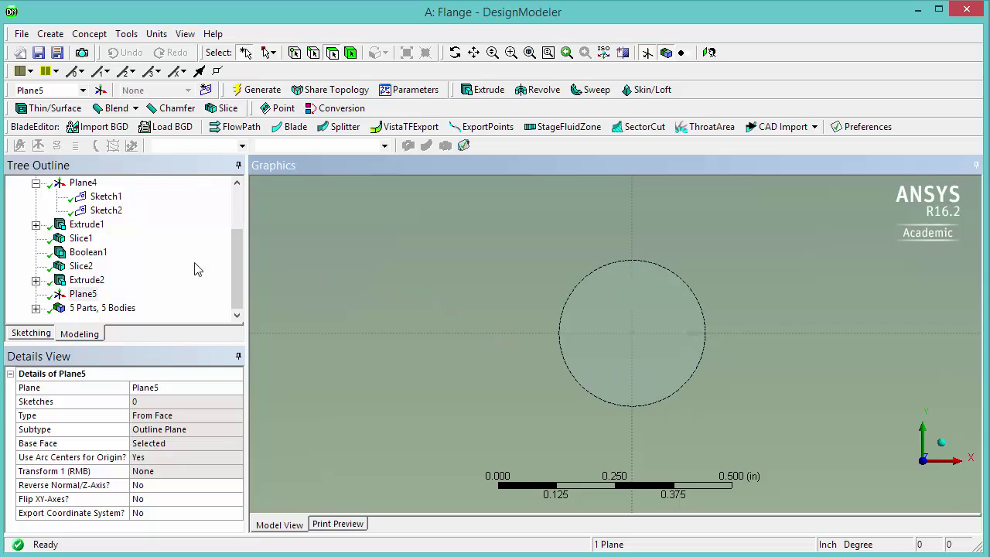
{"action": "left_click", "coordinate": [97, 296]}
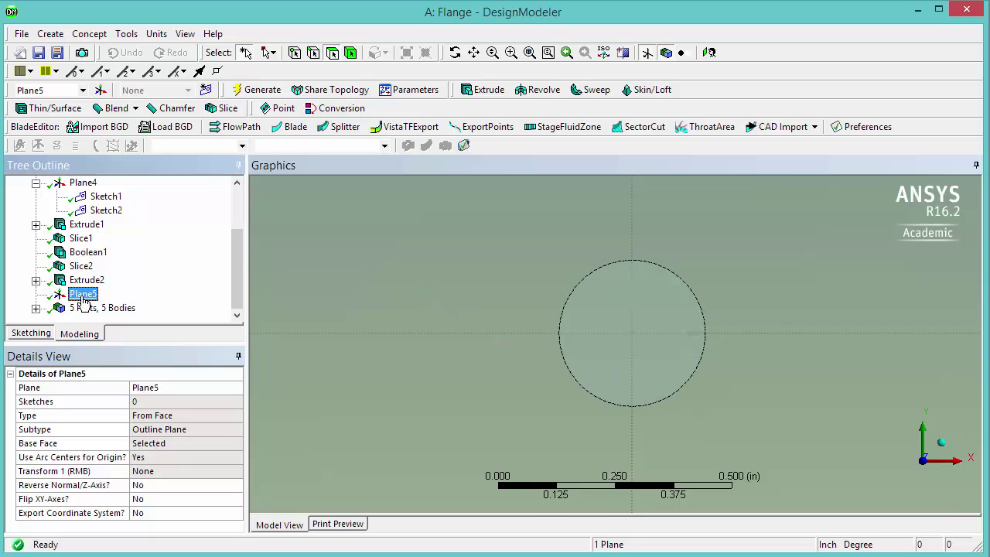
{"action": "left_click", "coordinate": [207, 90]}
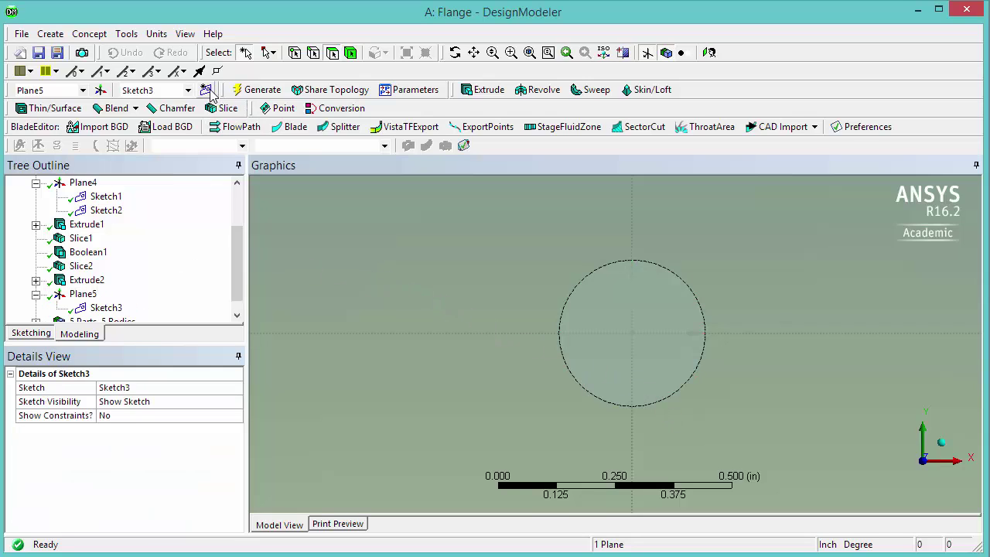
Draw two concentric circles, Cr14 and Cr15, centred on the bore centre in Sketch3
{"action": "left_click", "coordinate": [106, 308]}
{"action": "left_click", "coordinate": [40, 336]}
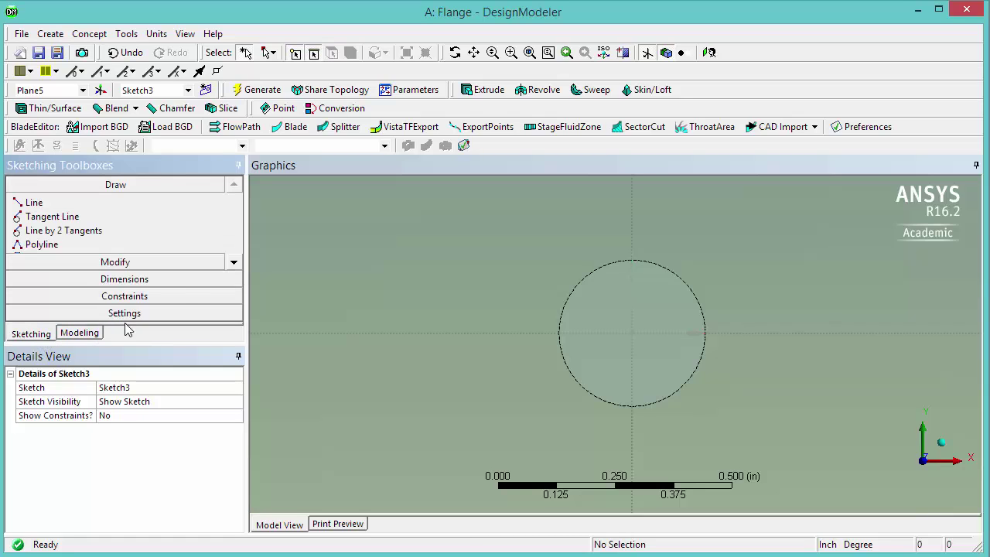
{"action": "left_click", "coordinate": [234, 264]}
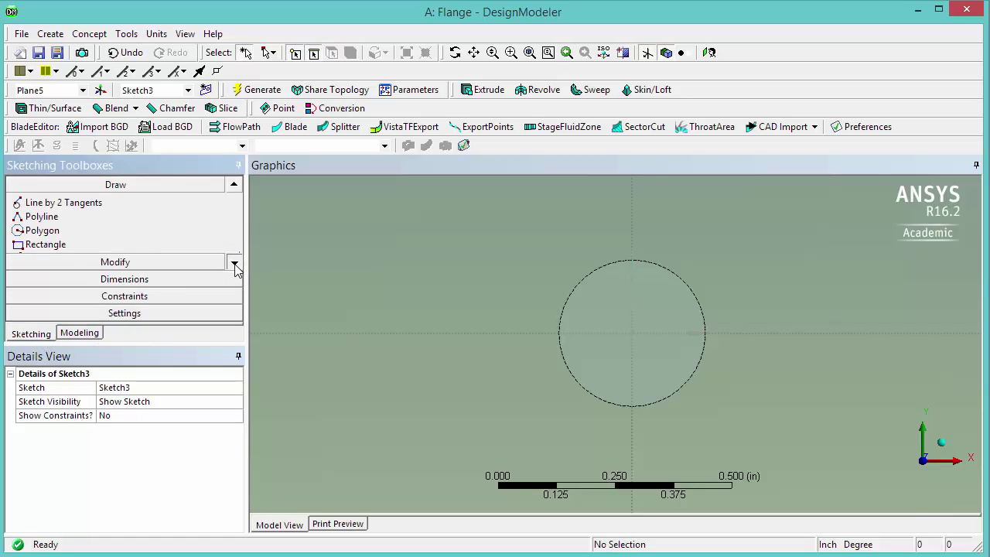
{"action": "left_click", "coordinate": [234, 264]}
{"action": "left_click", "coordinate": [234, 264]}
{"action": "left_click", "coordinate": [234, 264]}
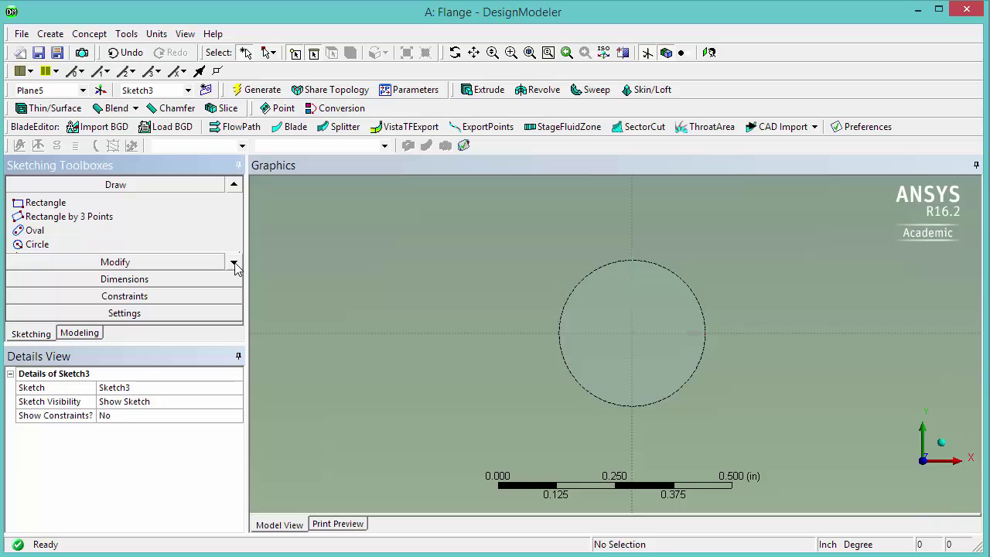
{"action": "left_click", "coordinate": [63, 247]}
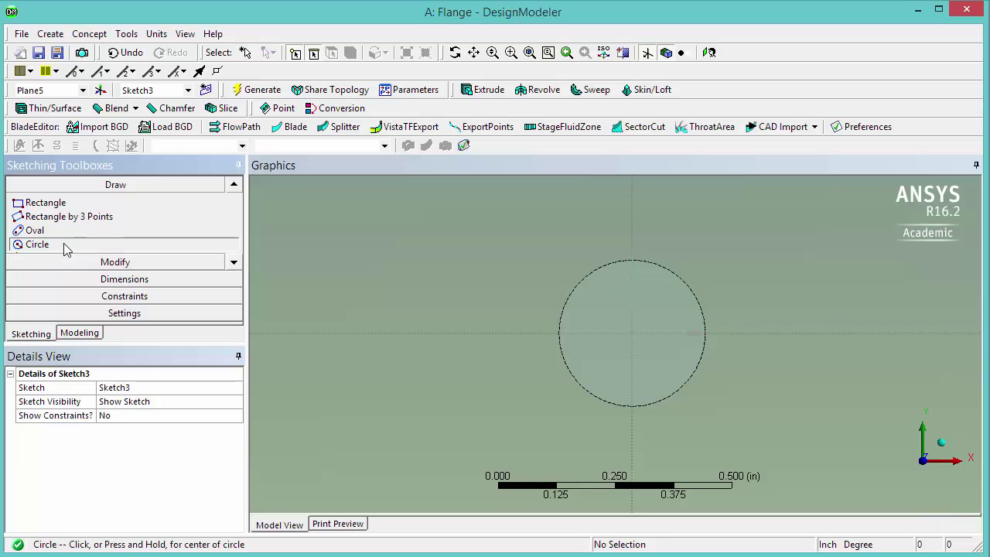
{"action": "left_click", "coordinate": [631, 332]}
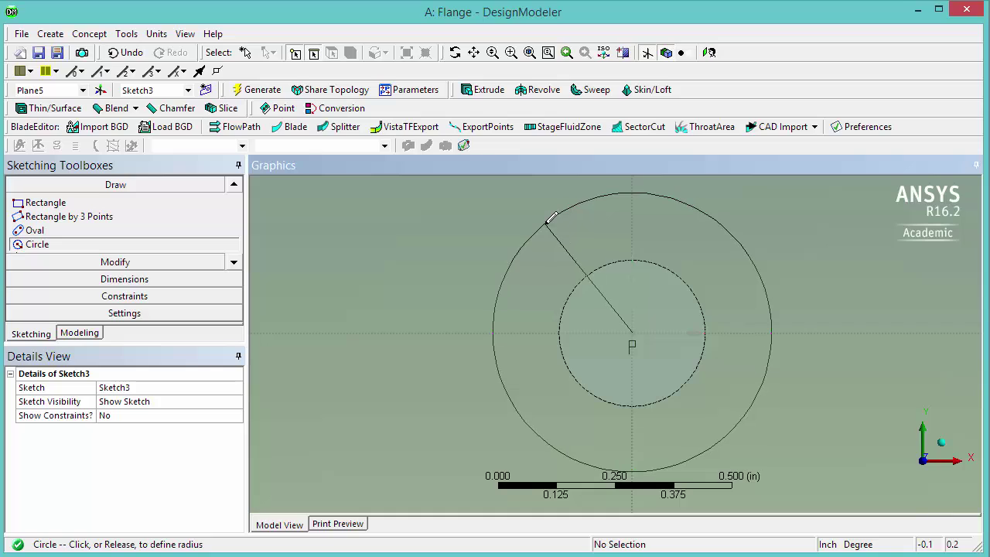
{"action": "left_click", "coordinate": [551, 217]}
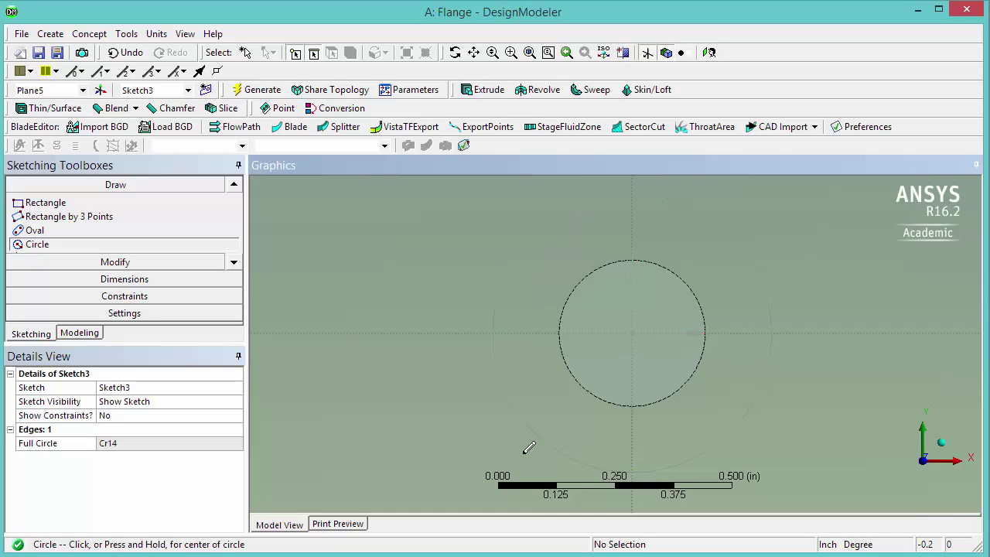
{"action": "left_click", "coordinate": [632, 333]}
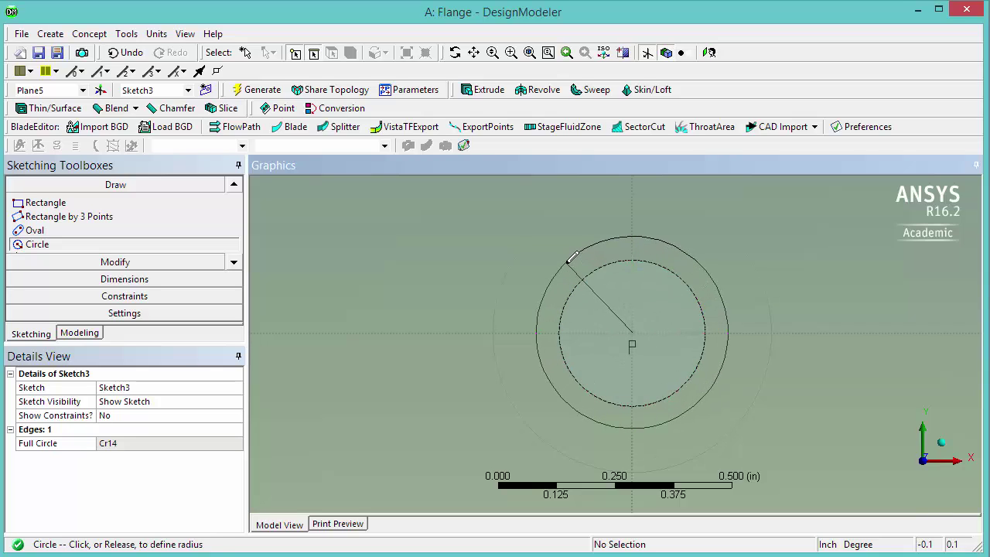
{"action": "left_click", "coordinate": [569, 261]}
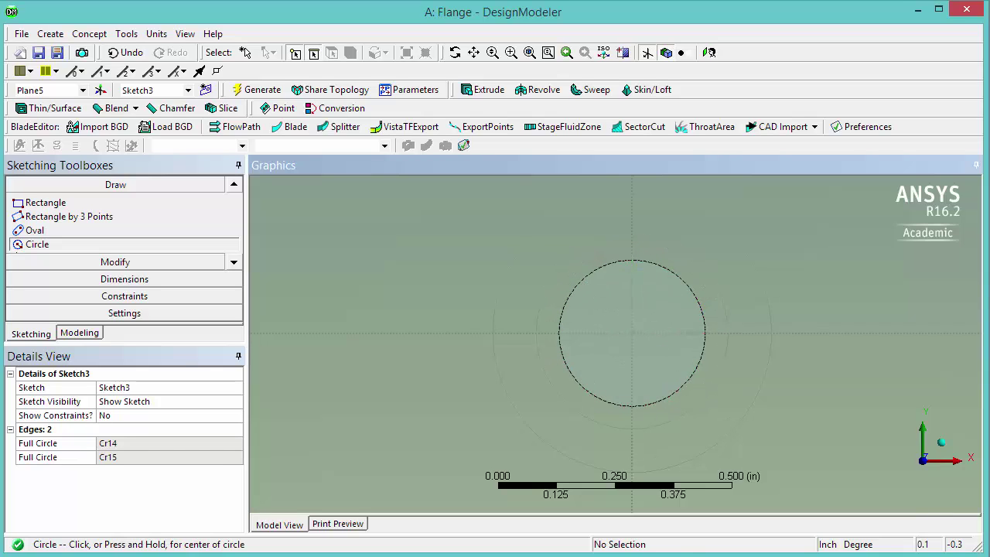
{"action": "left_click", "coordinate": [165, 279]}
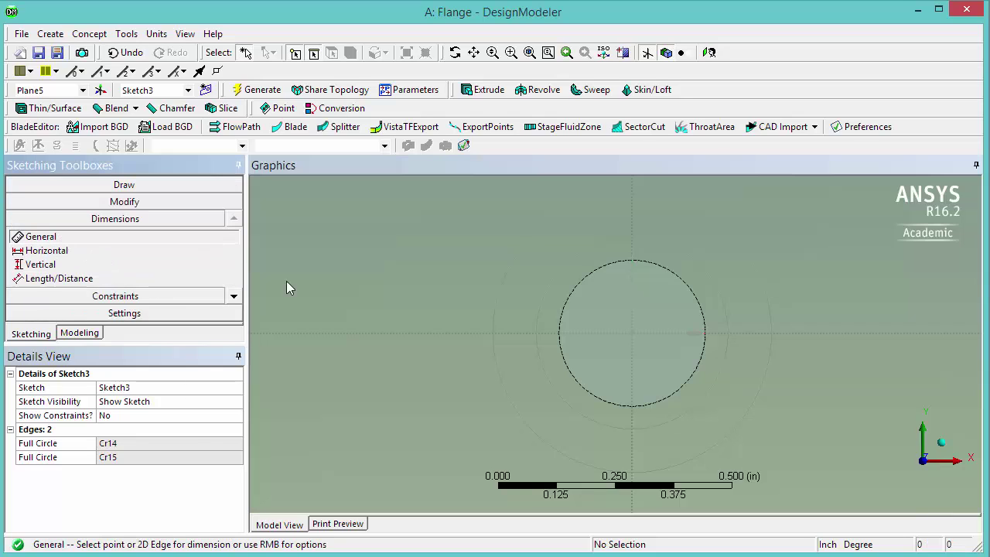
Dimension the outer circle's diameter as D1 = 0.47 in
{"action": "left_click", "coordinate": [533, 235]}
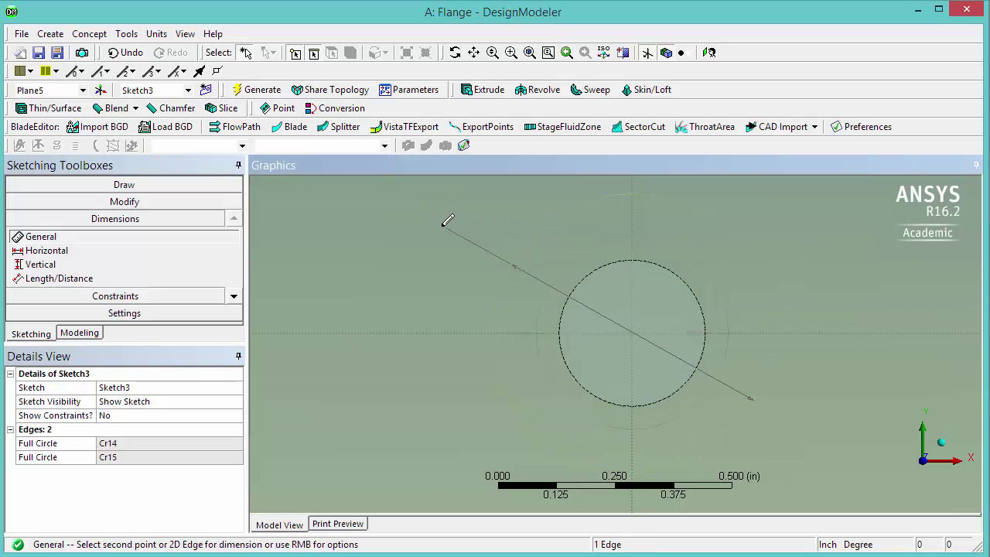
{"action": "left_click", "coordinate": [447, 222]}
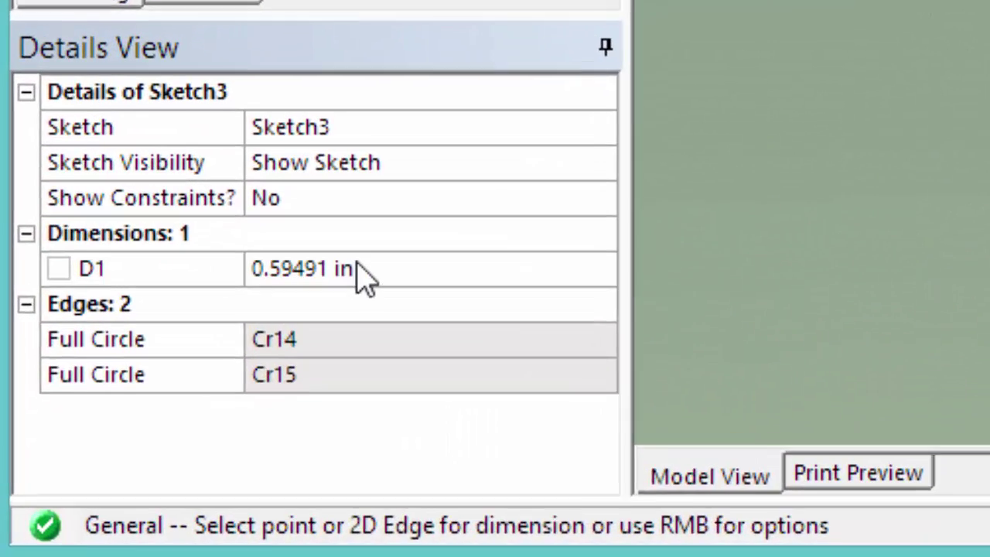
{"action": "left_click", "coordinate": [358, 267]}
{"action": "type", "text": "0"}
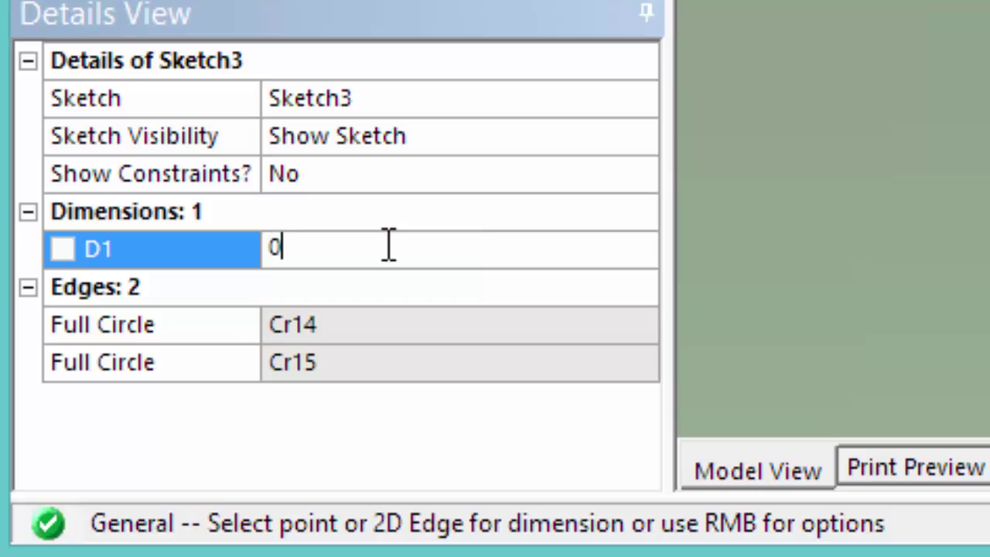
{"action": "type", "text": ".47"}
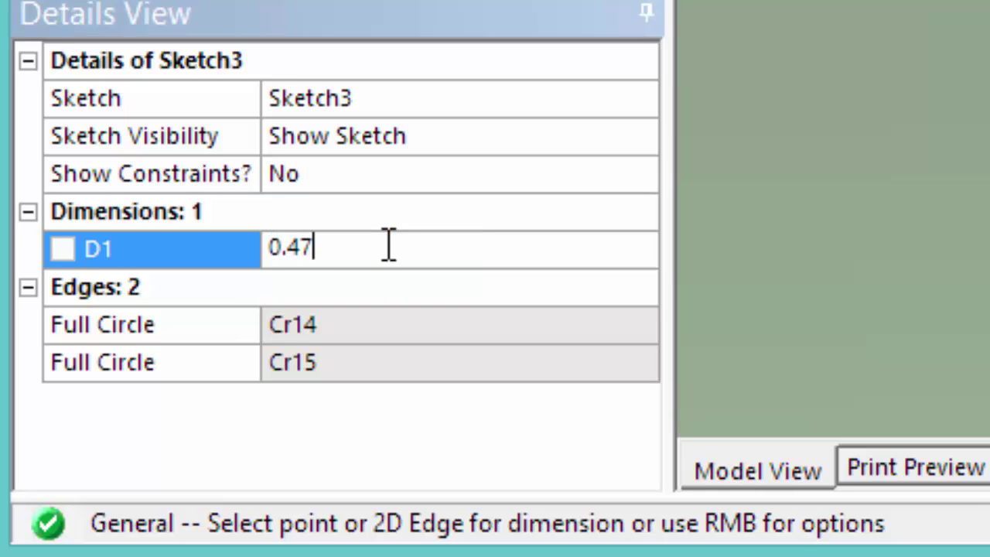
{"action": "key", "text": "Return"}
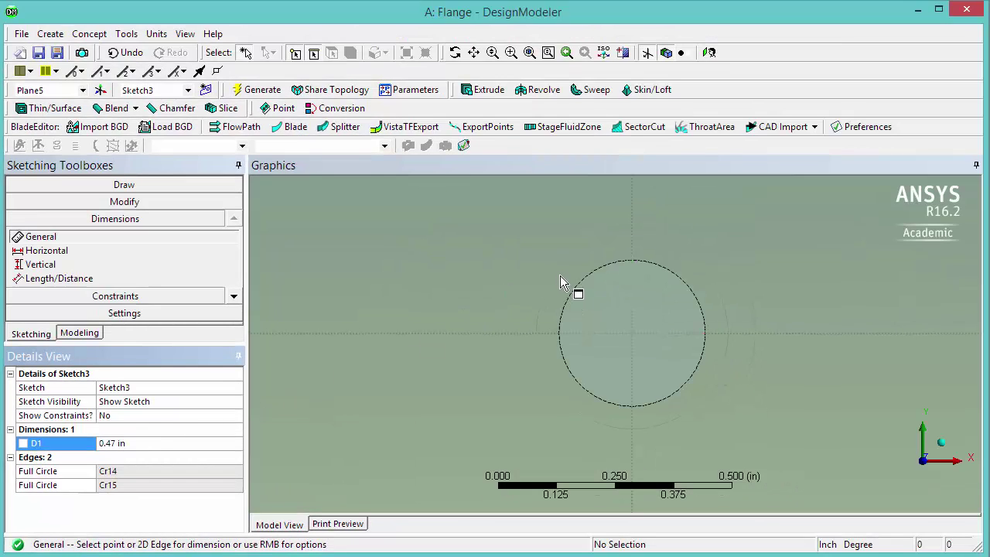
Dimension the second circle as D2 = 0.3125 in
{"action": "scroll", "coordinate": [579, 312], "scroll_direction": "up", "scroll_amount": 5}
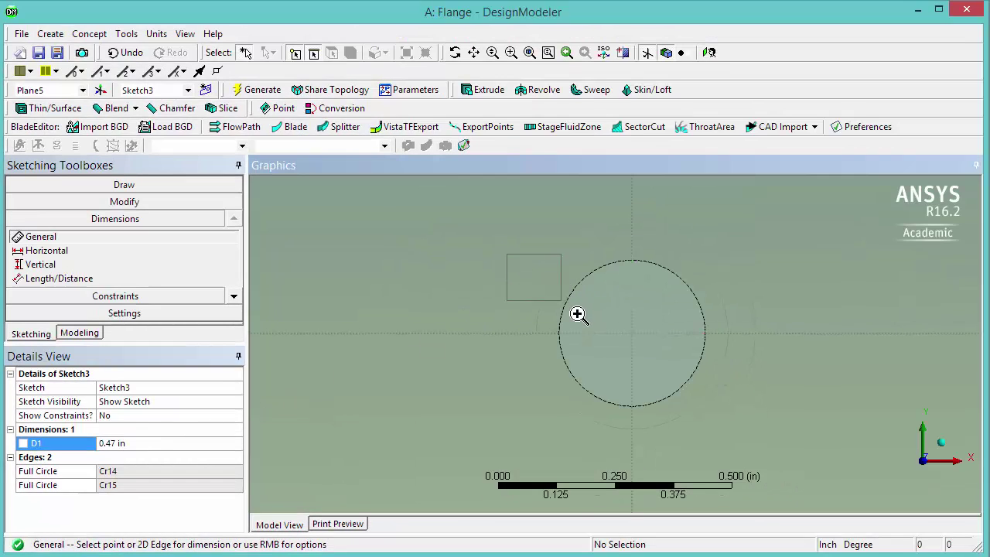
{"action": "left_click", "coordinate": [628, 344]}
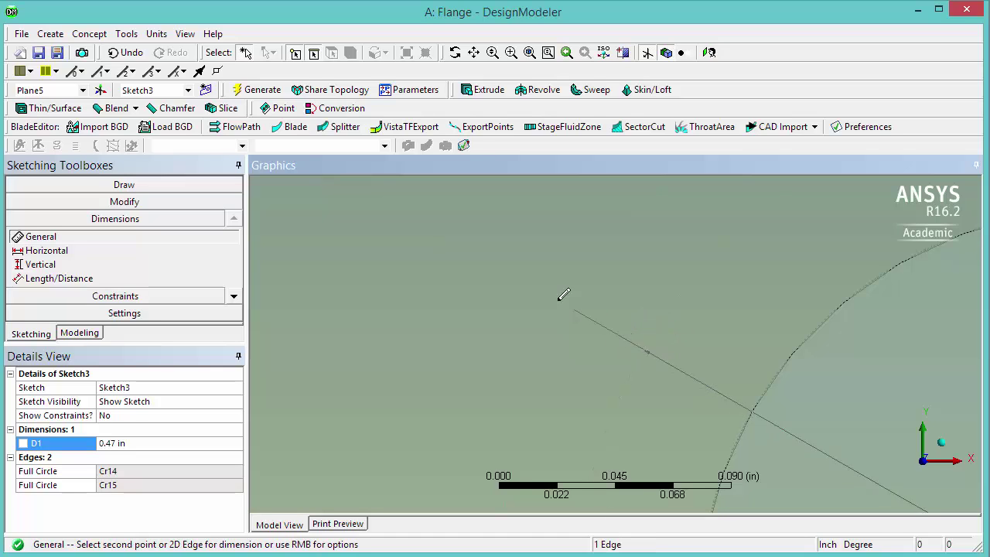
{"action": "left_click", "coordinate": [461, 299]}
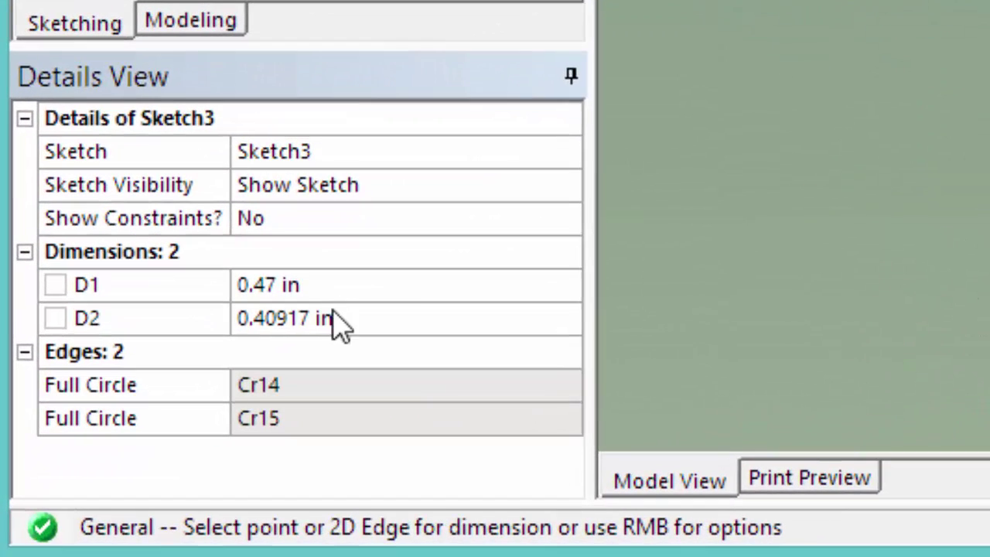
{"action": "left_click", "coordinate": [180, 455]}
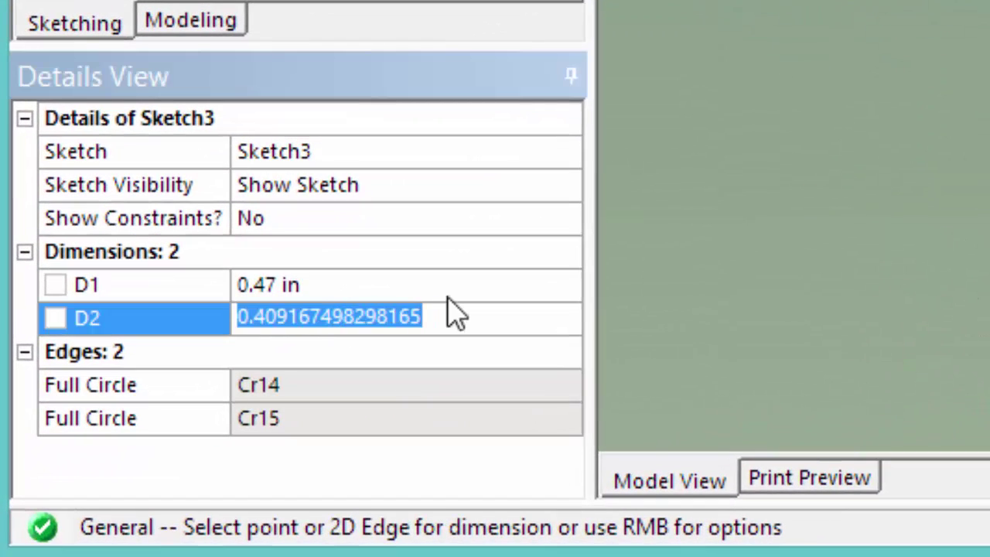
{"action": "type", "text": "0.3125"}
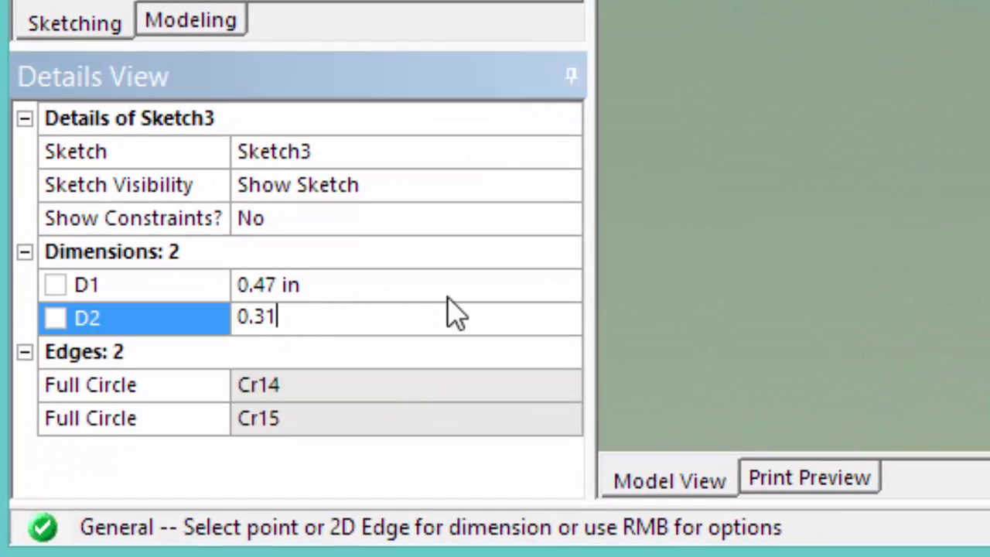
{"action": "key", "text": "Return"}
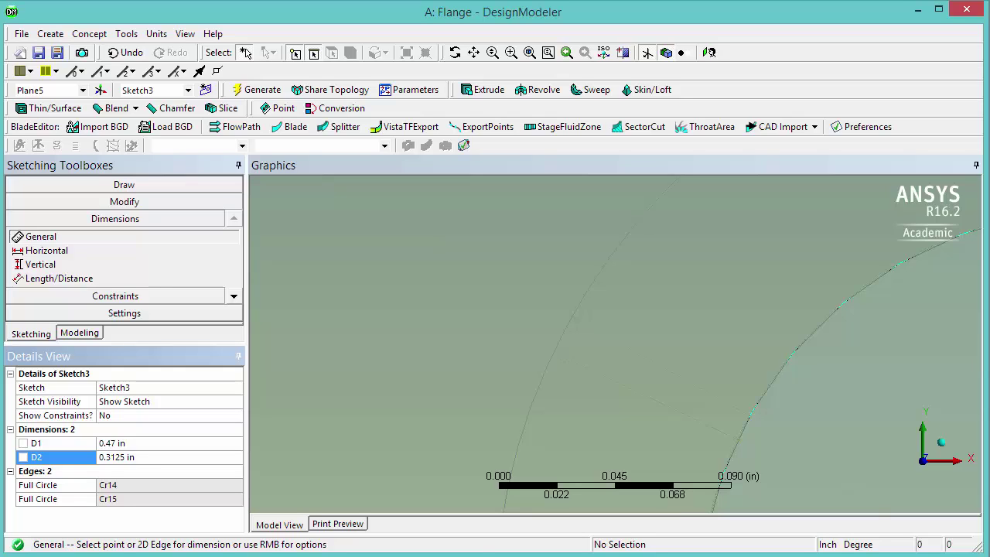
Create an extrusion of Sketch3 with Reversed direction and 0.312 in depth
{"action": "left_click", "coordinate": [51, 34]}
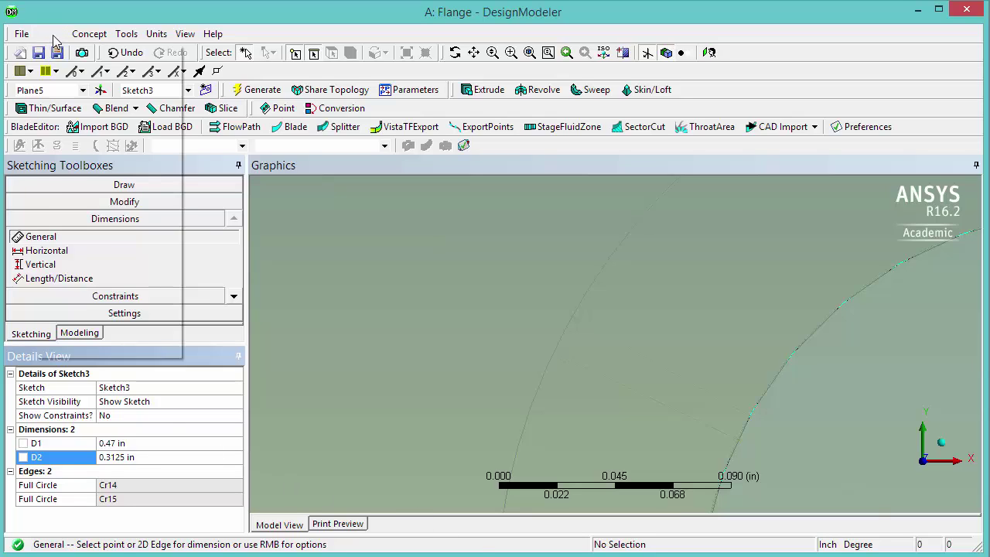
{"action": "left_click", "coordinate": [68, 72]}
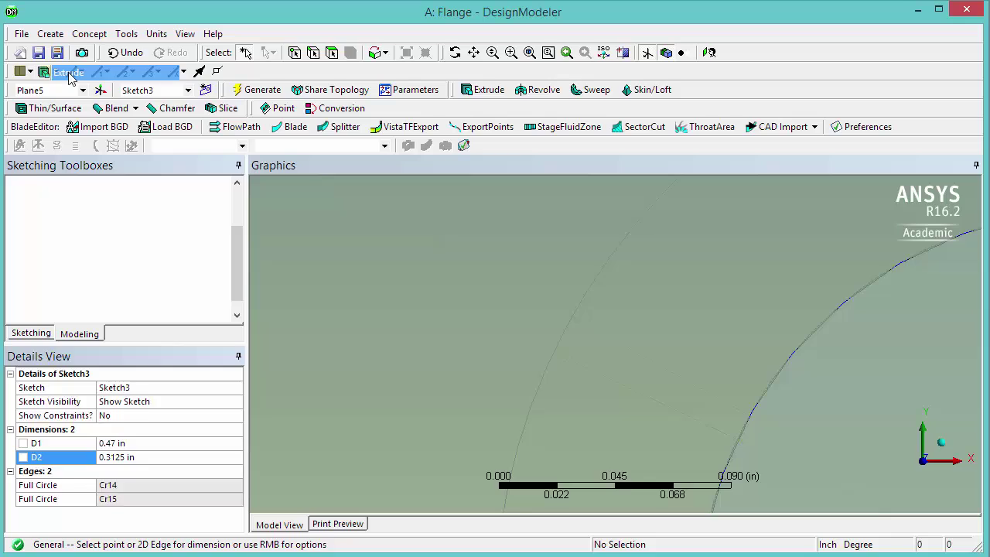
{"action": "left_click", "coordinate": [580, 305]}
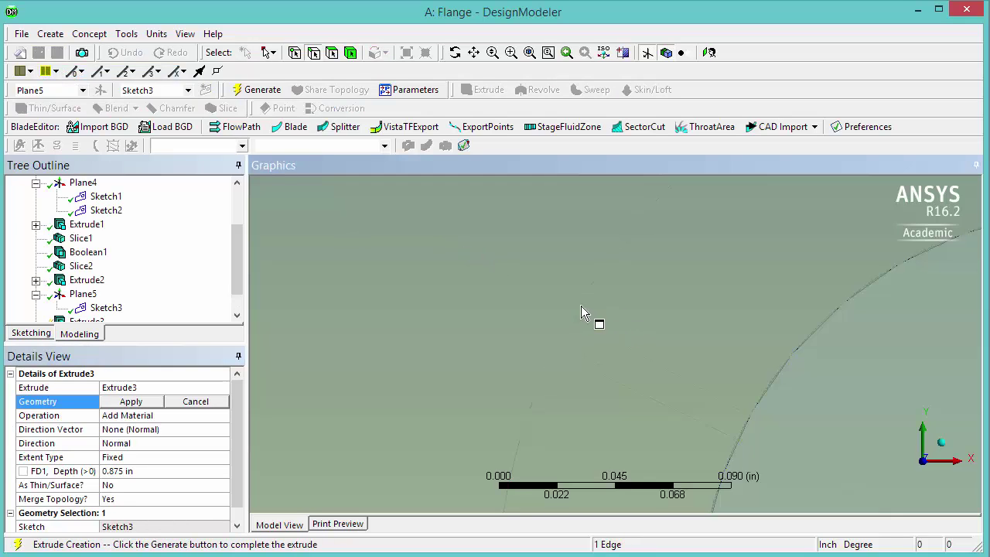
{"action": "left_click", "coordinate": [131, 402]}
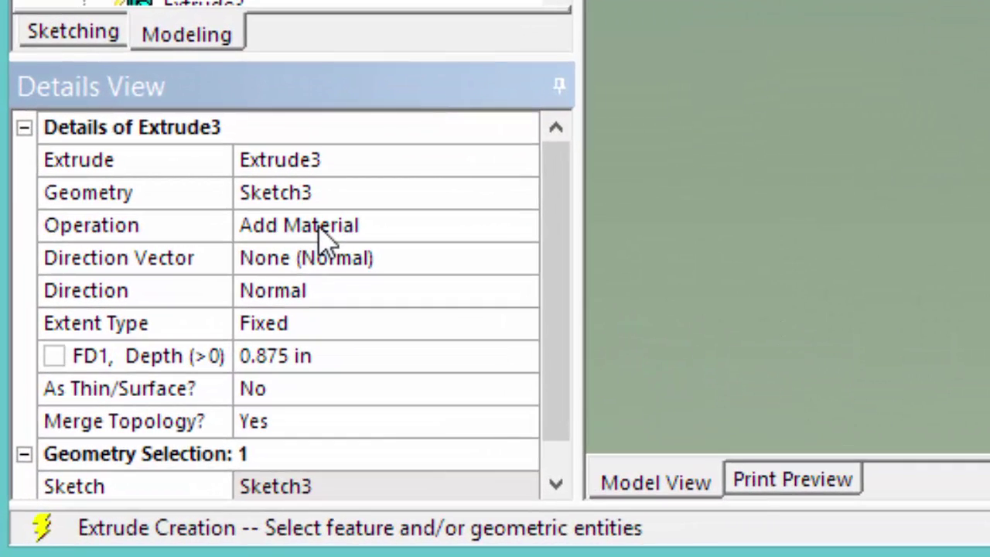
{"action": "left_click", "coordinate": [340, 294]}
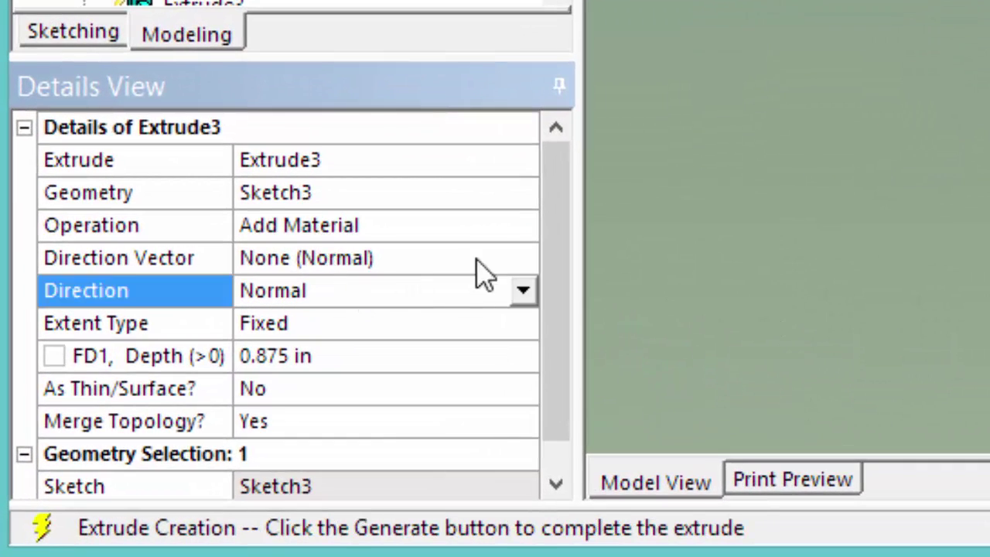
{"action": "left_click", "coordinate": [524, 290]}
{"action": "left_click", "coordinate": [433, 340]}
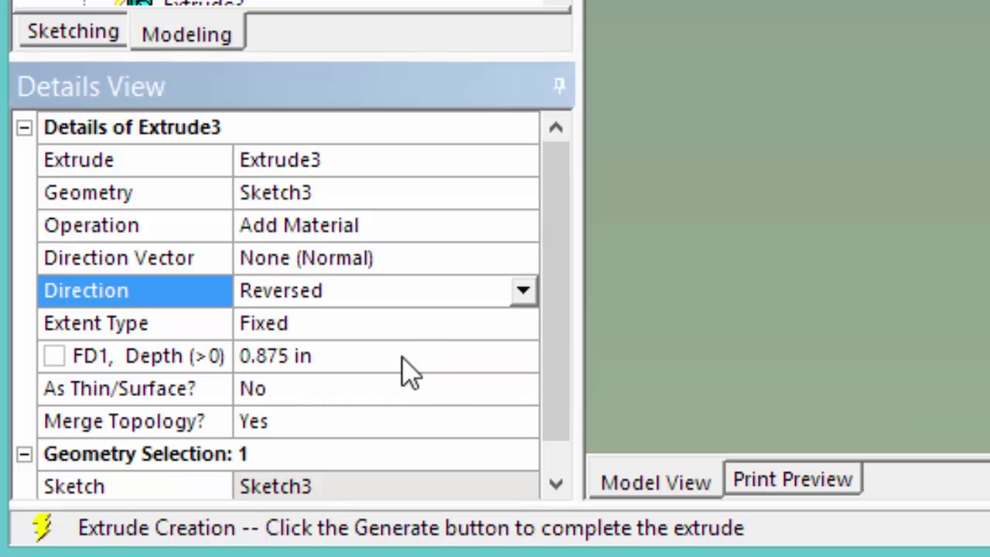
{"action": "left_click", "coordinate": [393, 358]}
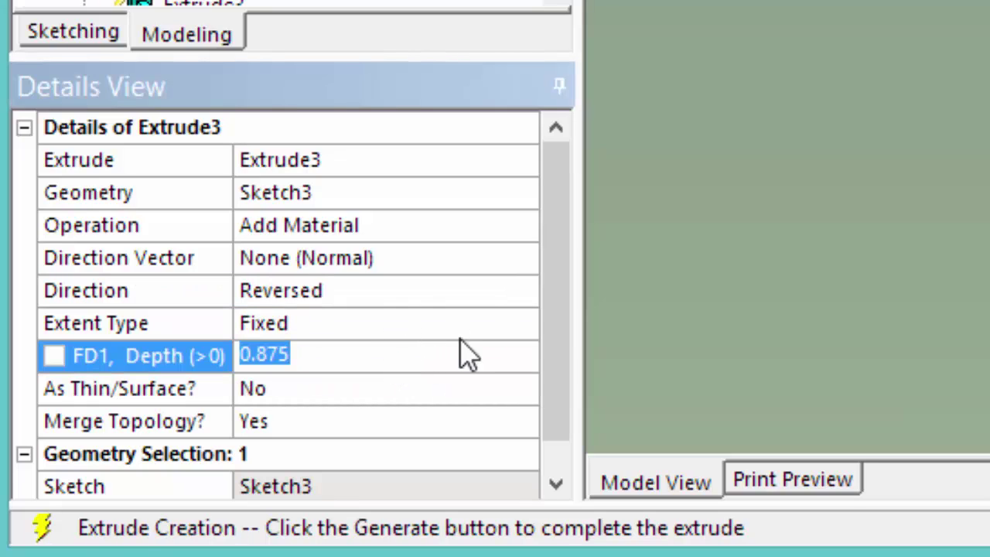
{"action": "type", "text": "0."}
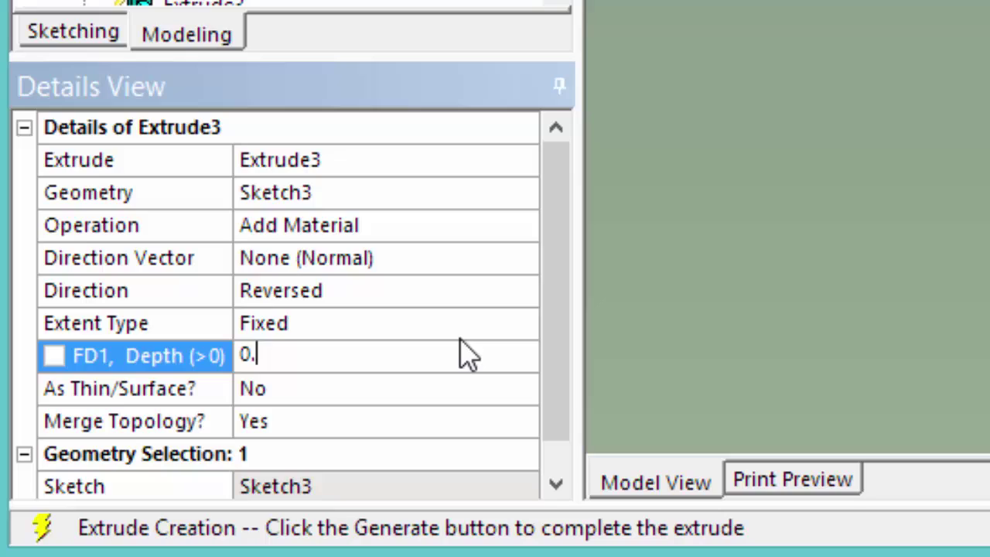
{"action": "type", "text": "312"}
{"action": "key", "text": "Return"}
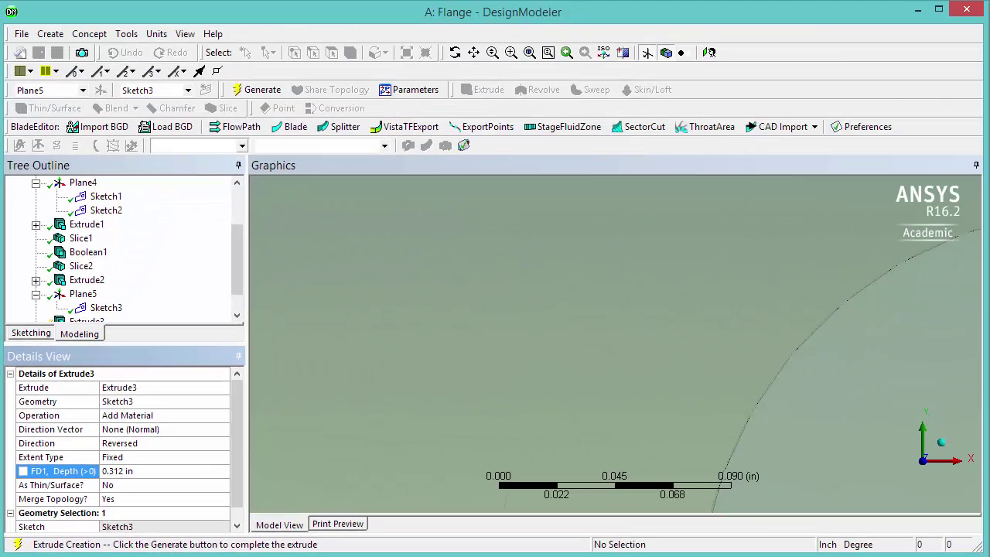
Generate Extrude3, then zoom and orbit to inspect the new ring solid
{"action": "left_click", "coordinate": [261, 90]}
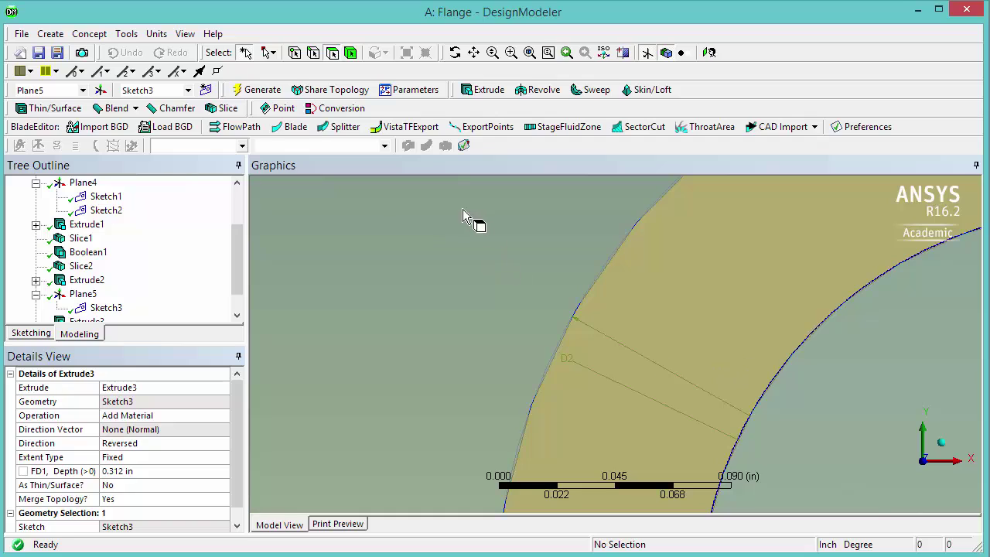
{"action": "left_click", "coordinate": [511, 53]}
{"action": "left_click", "coordinate": [729, 325]}
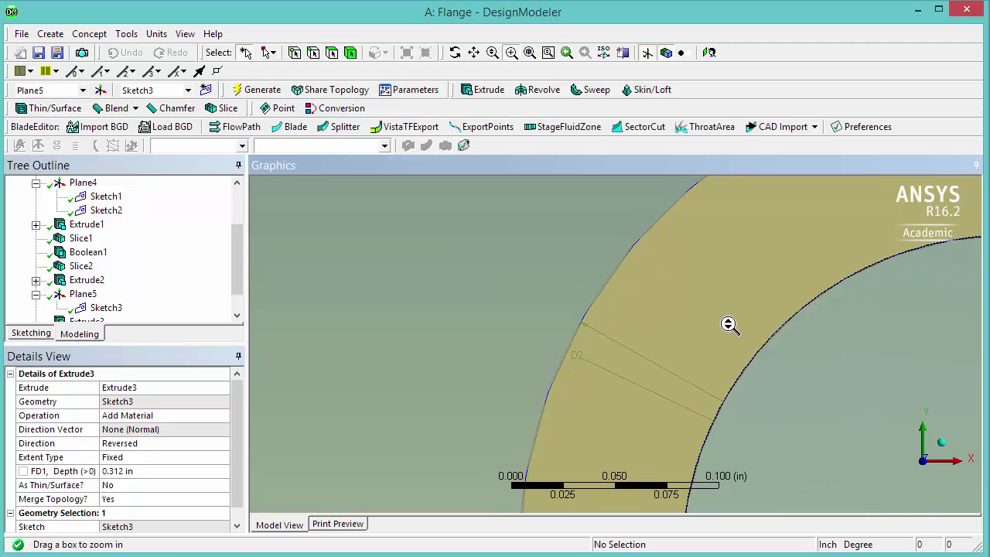
{"action": "key", "text": "F7"}
{"action": "middle_click_drag", "start_coordinate": [747, 389], "coordinate": [727, 381]}
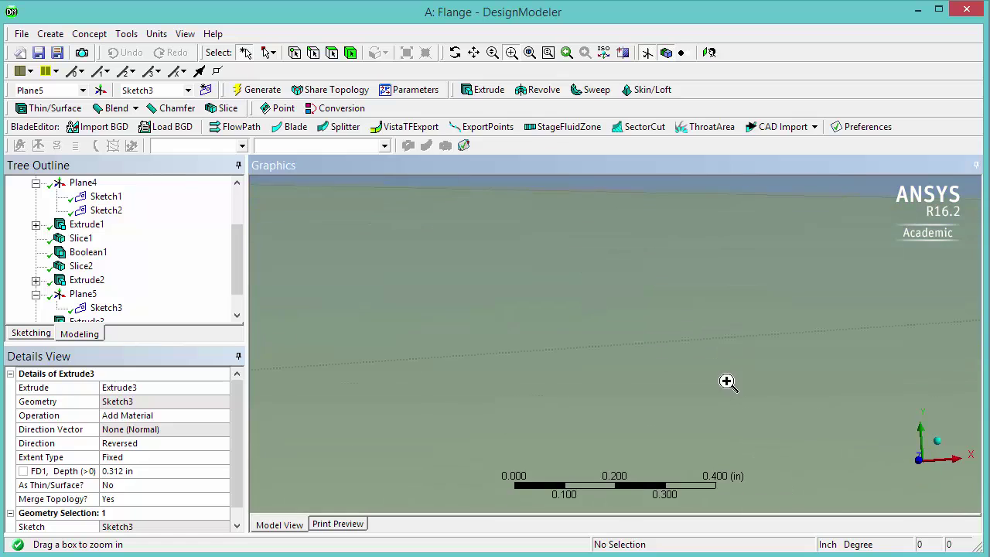
{"action": "scroll", "coordinate": [627, 372], "scroll_direction": "down", "scroll_amount": 10}
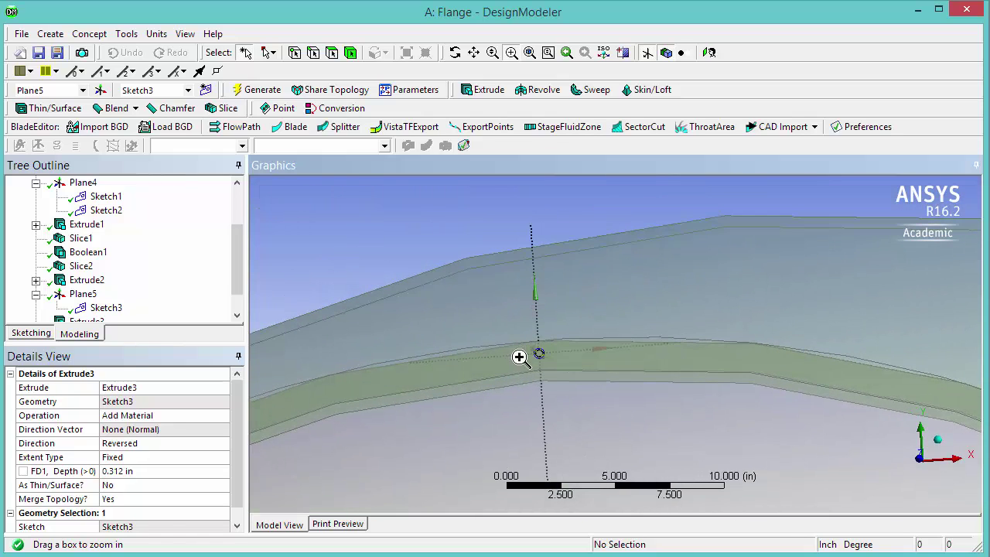
{"action": "left_click_drag", "start_coordinate": [529, 340], "coordinate": [568, 375]}
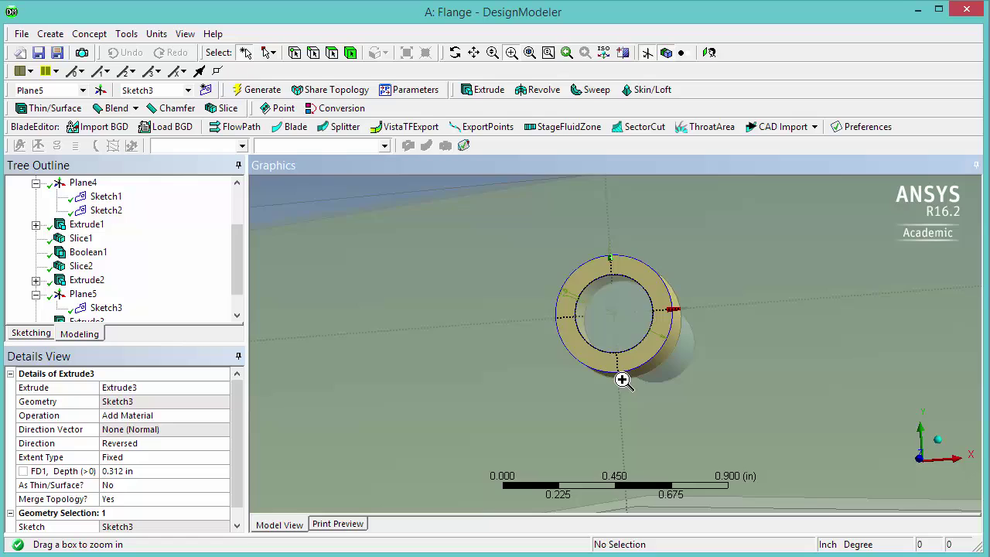
{"action": "mouse_move", "coordinate": [619, 376]}
{"action": "middle_mouse_down"}
{"action": "mouse_move", "coordinate": [628, 371]}
{"action": "mouse_move", "coordinate": [619, 373]}
{"action": "middle_mouse_up"}
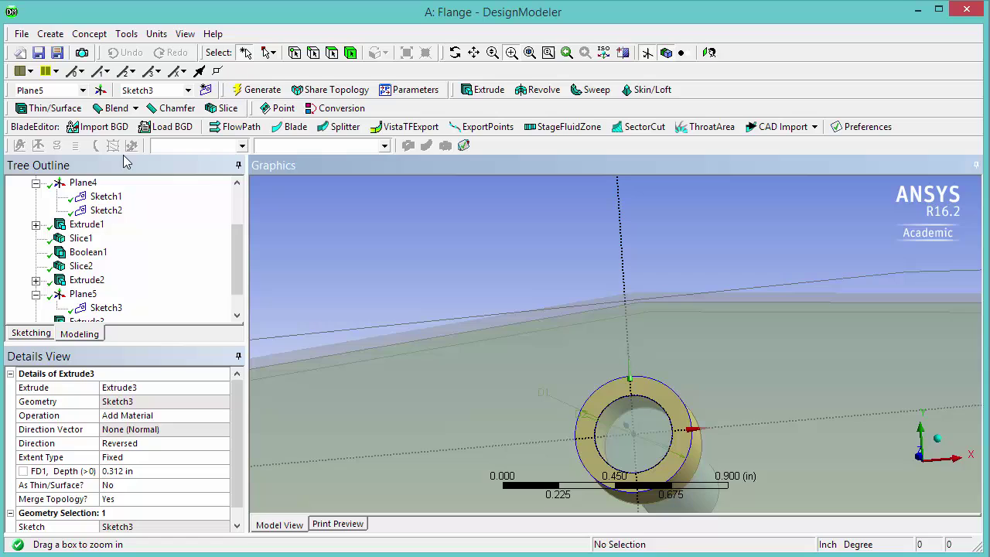
Unite the ring and the body behind it as tool bodies in Boolean2, then generate it
{"action": "left_click", "coordinate": [51, 34]}
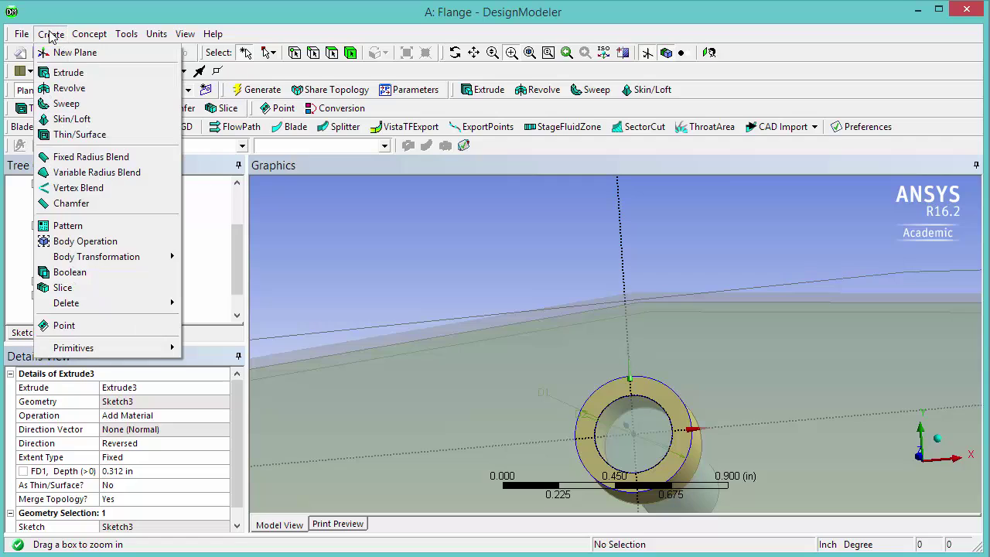
{"action": "left_click", "coordinate": [77, 271]}
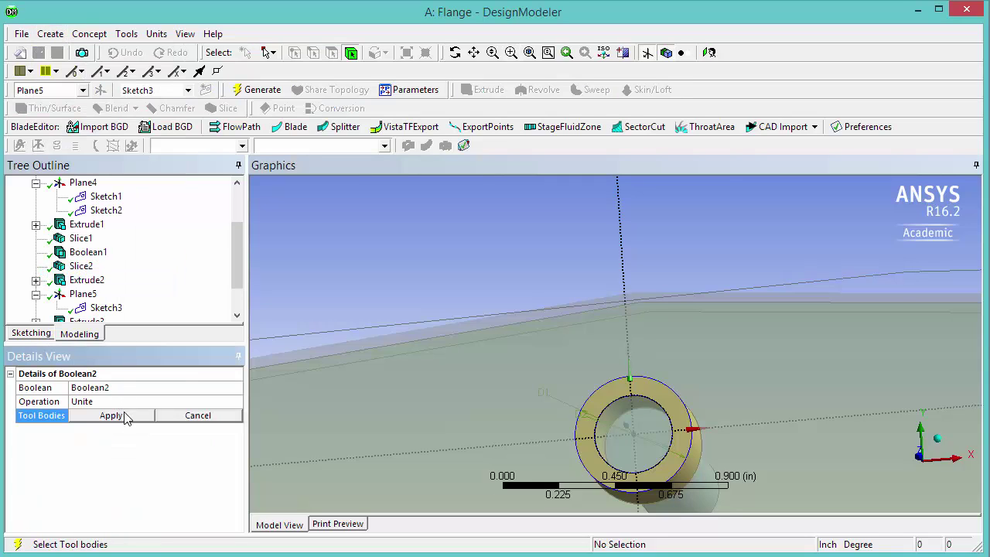
{"action": "left_click", "coordinate": [666, 404]}
{"action": "left_click", "coordinate": [649, 436], "text": "ctrl"}
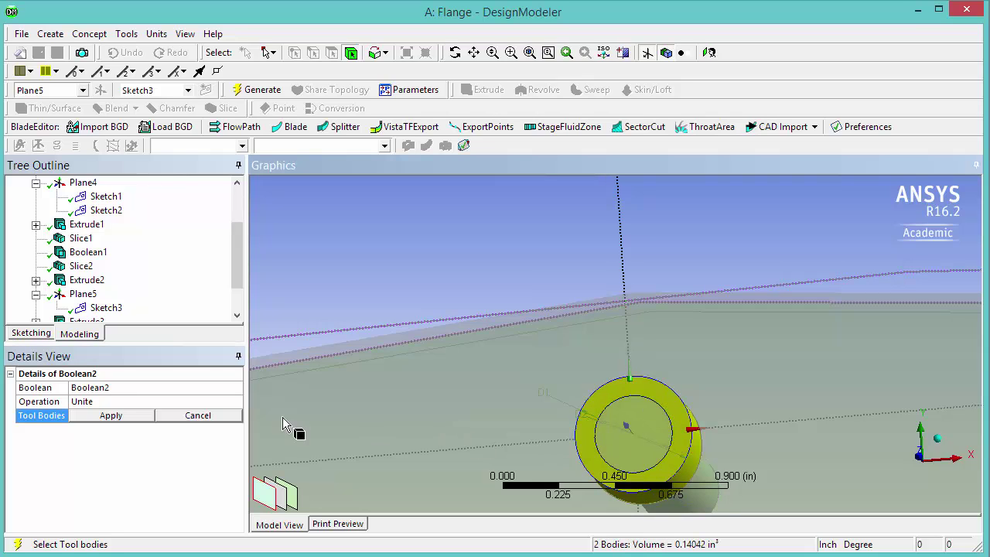
{"action": "left_click", "coordinate": [105, 419]}
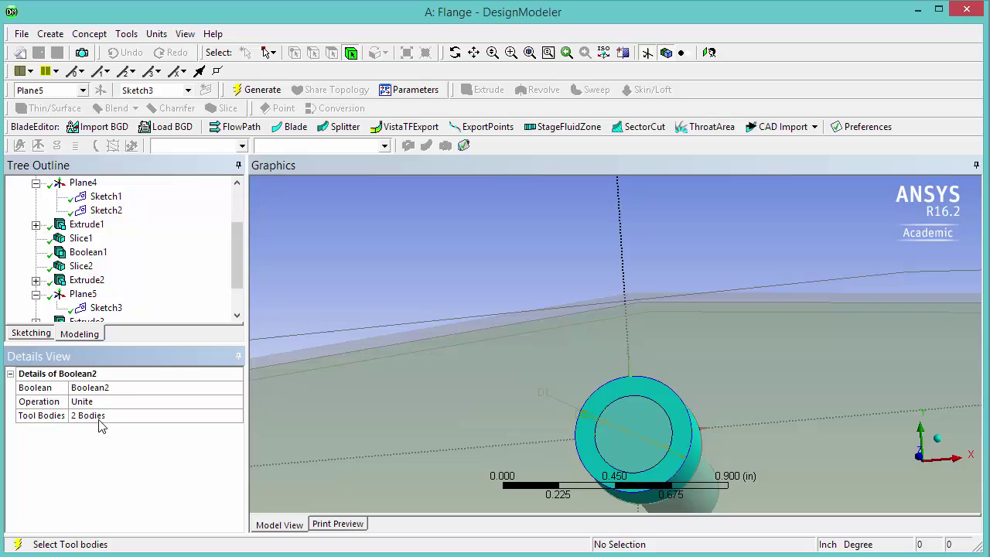
{"action": "left_click", "coordinate": [257, 90]}
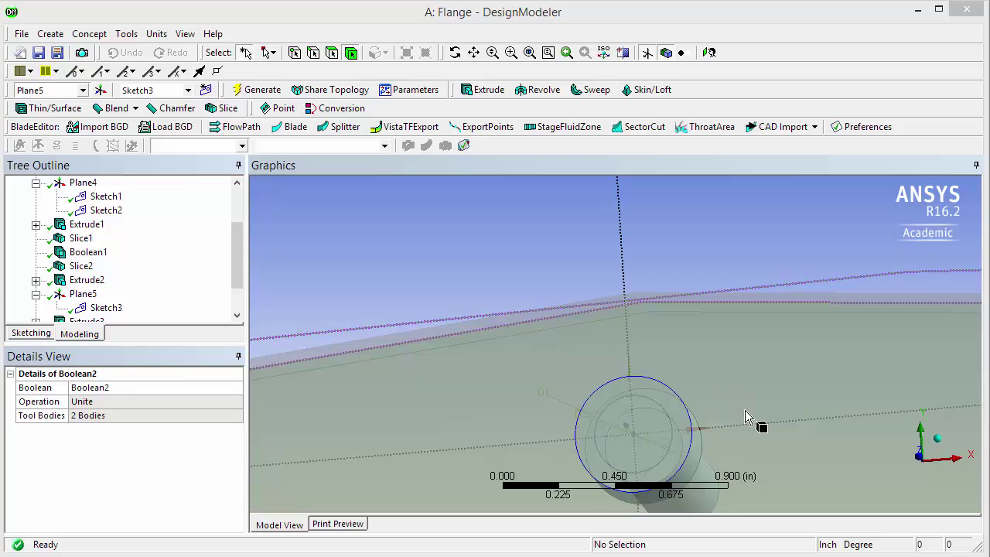
Orbit around the flange and zoom in on the small bolt cylinder
{"action": "middle_click_drag", "start_coordinate": [747, 376], "coordinate": [754, 405]}
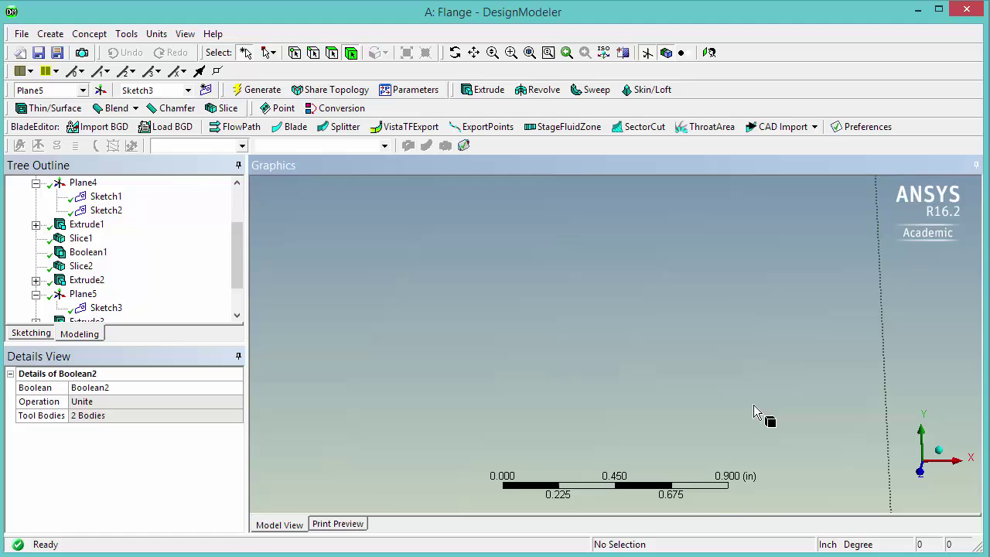
{"action": "scroll", "coordinate": [823, 418], "scroll_direction": "down", "scroll_amount": 6}
{"action": "middle_click_drag", "start_coordinate": [642, 407], "coordinate": [440, 414]}
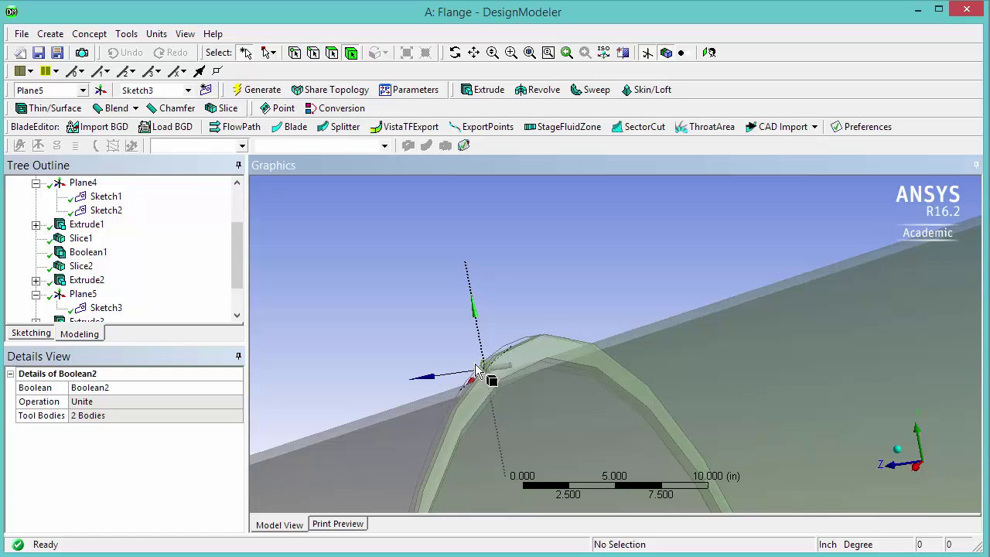
{"action": "right_click_drag", "start_coordinate": [478, 351], "coordinate": [535, 383]}
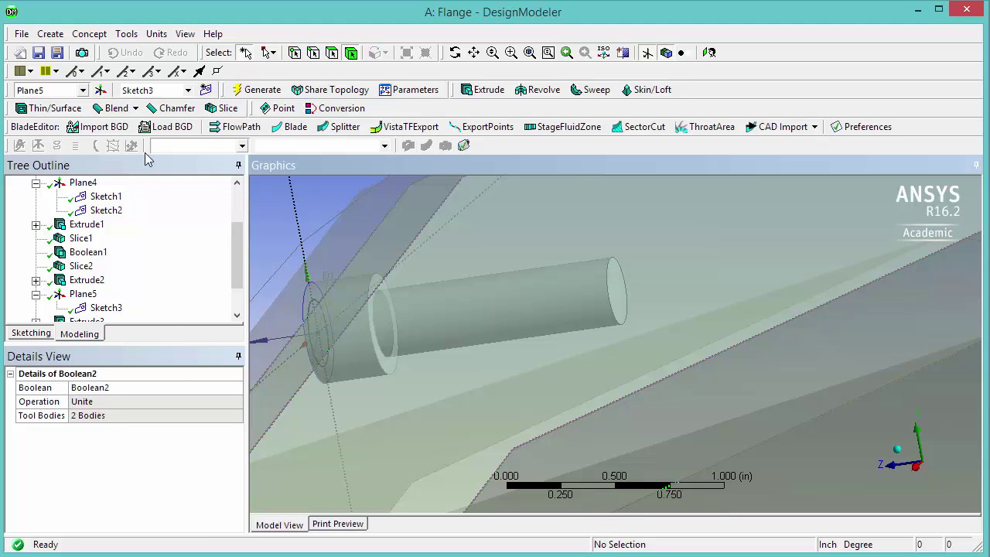
Start a new plane of type From Face on the bolt's far end face
{"action": "left_click", "coordinate": [101, 90]}
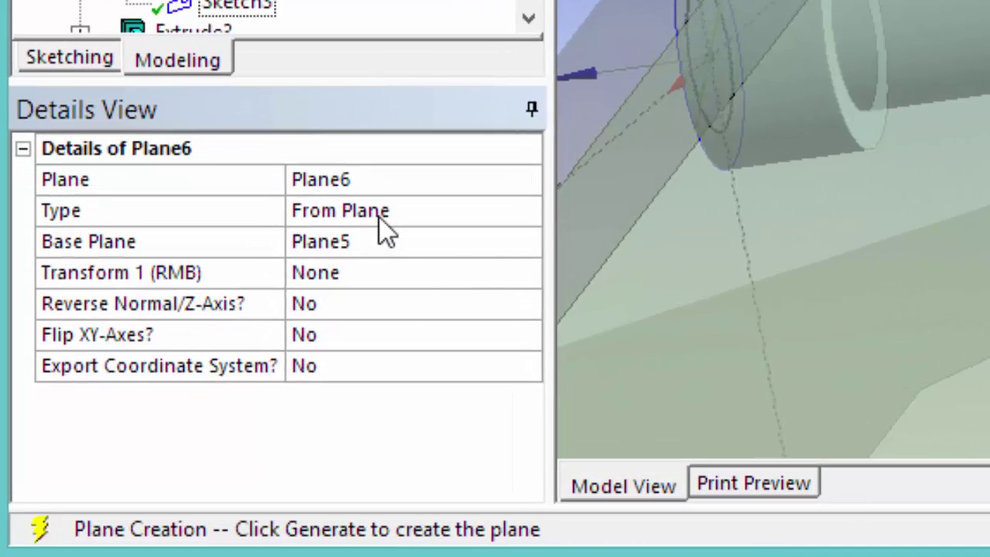
{"action": "left_click", "coordinate": [222, 404]}
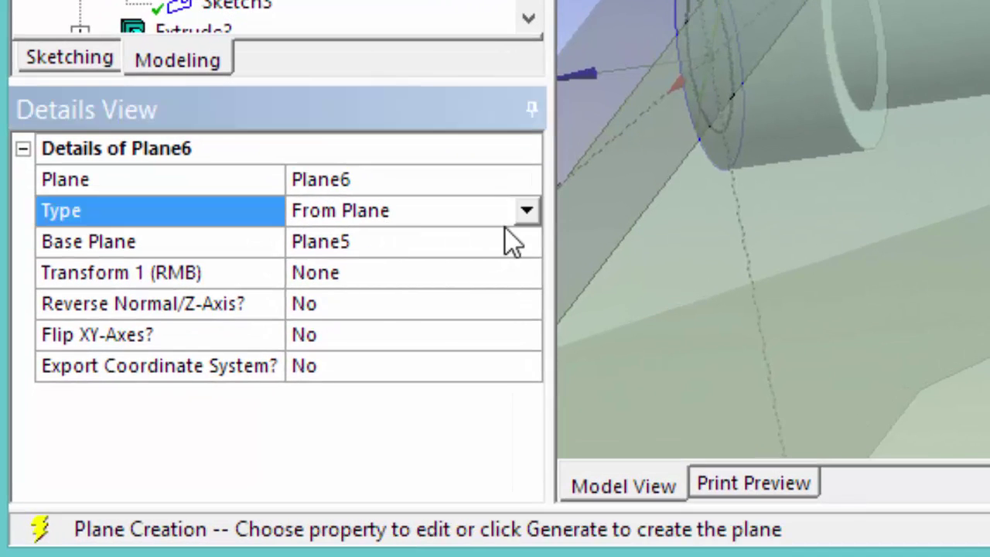
{"action": "left_click", "coordinate": [526, 212]}
{"action": "left_click", "coordinate": [483, 260]}
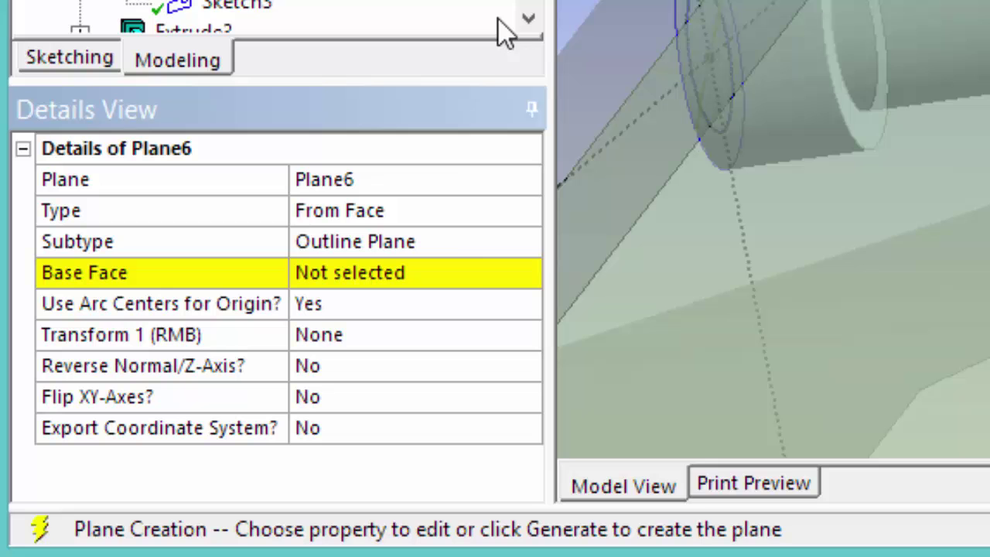
{"action": "left_click", "coordinate": [465, 274]}
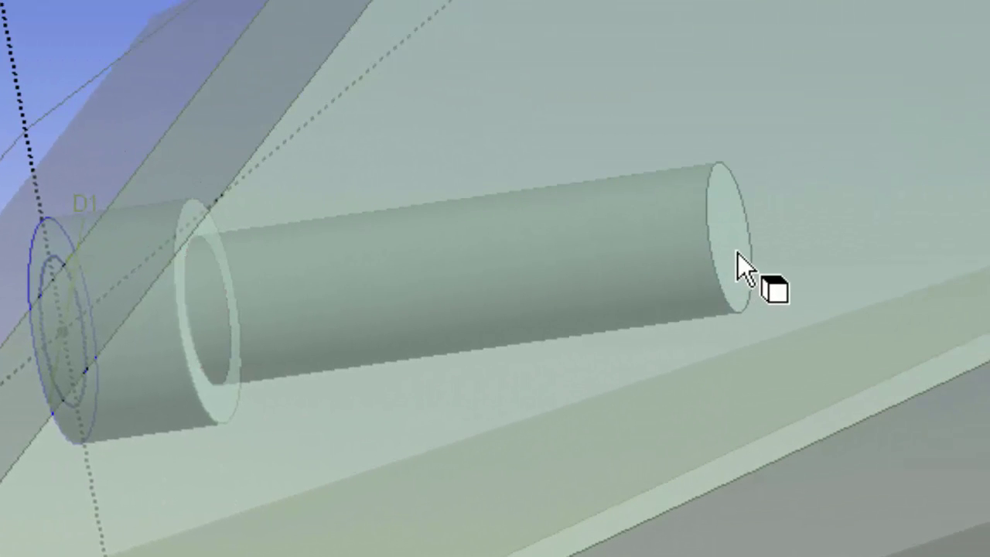
{"action": "left_click", "coordinate": [738, 254]}
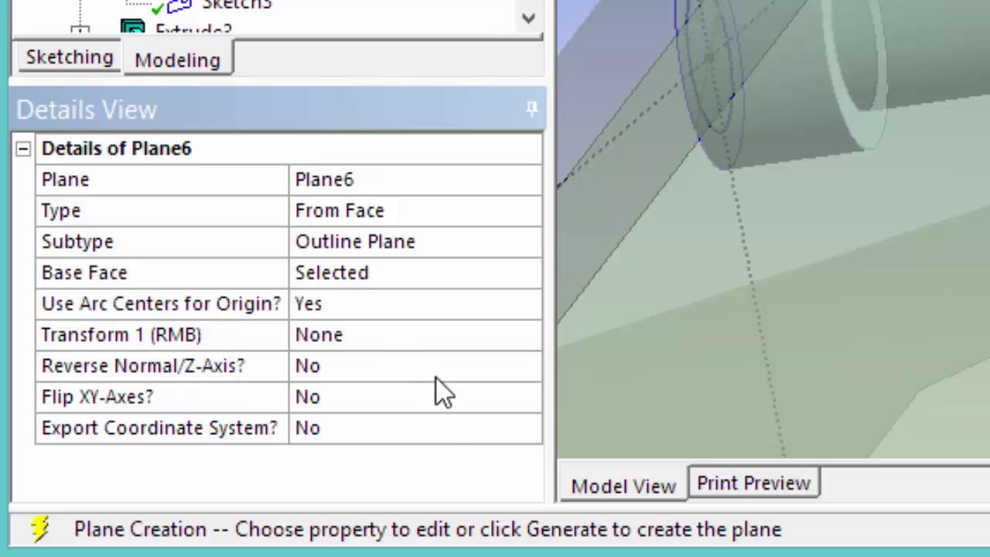
Give Plane6 an Offset Z transform of -0.625 in
{"action": "left_click", "coordinate": [525, 340]}
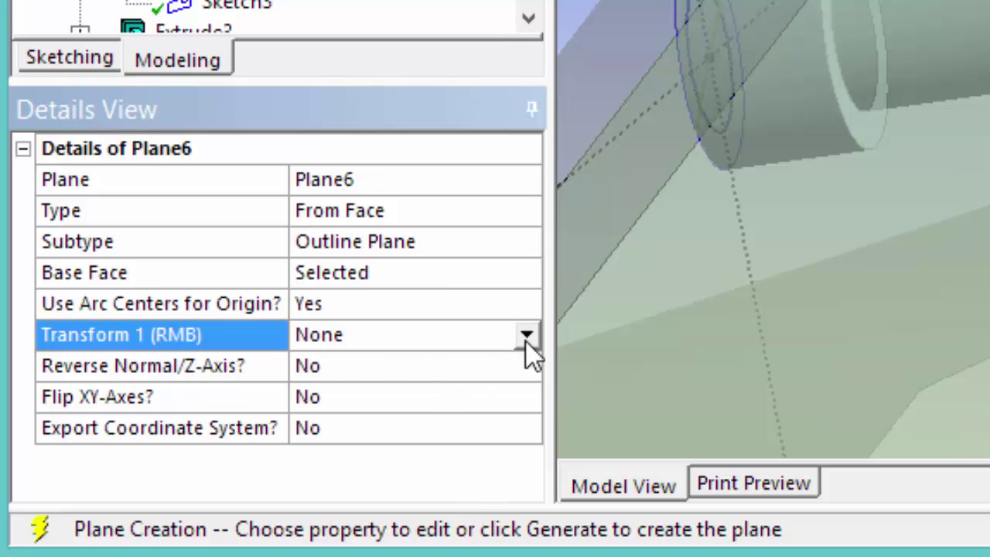
{"action": "left_click", "coordinate": [526, 335]}
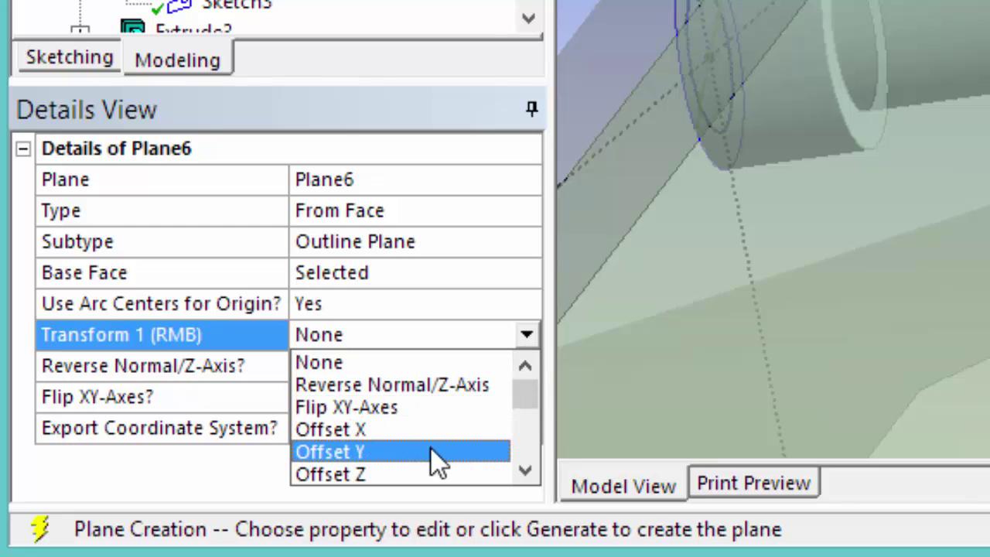
{"action": "left_click", "coordinate": [437, 475]}
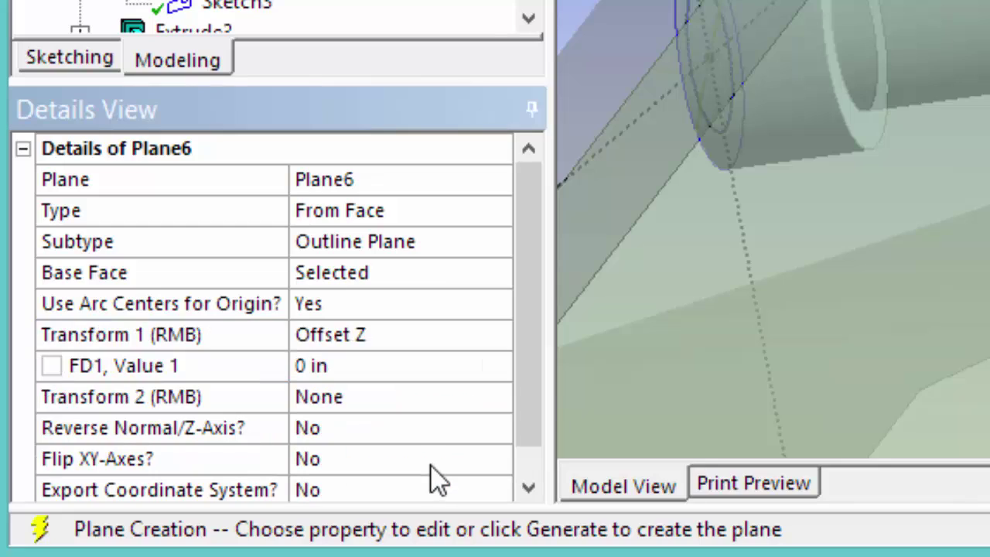
{"action": "left_click", "coordinate": [373, 369]}
{"action": "type", "text": "-"}
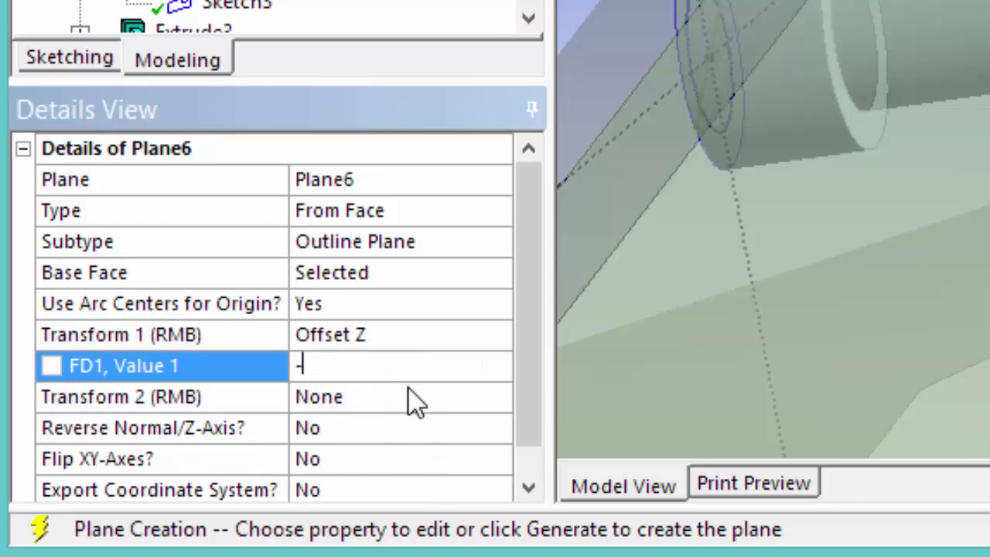
{"action": "type", "text": "0.625"}
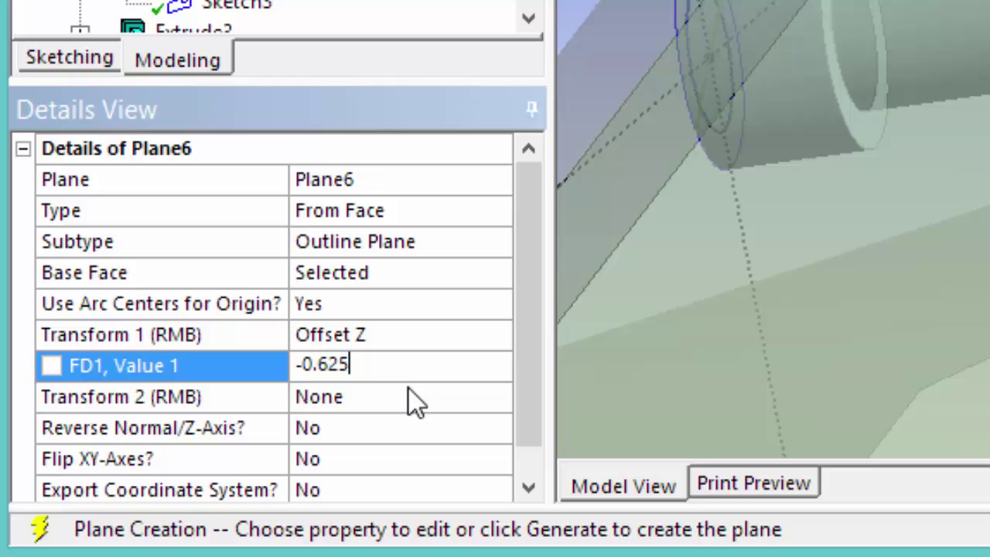
{"action": "key", "text": "Return"}
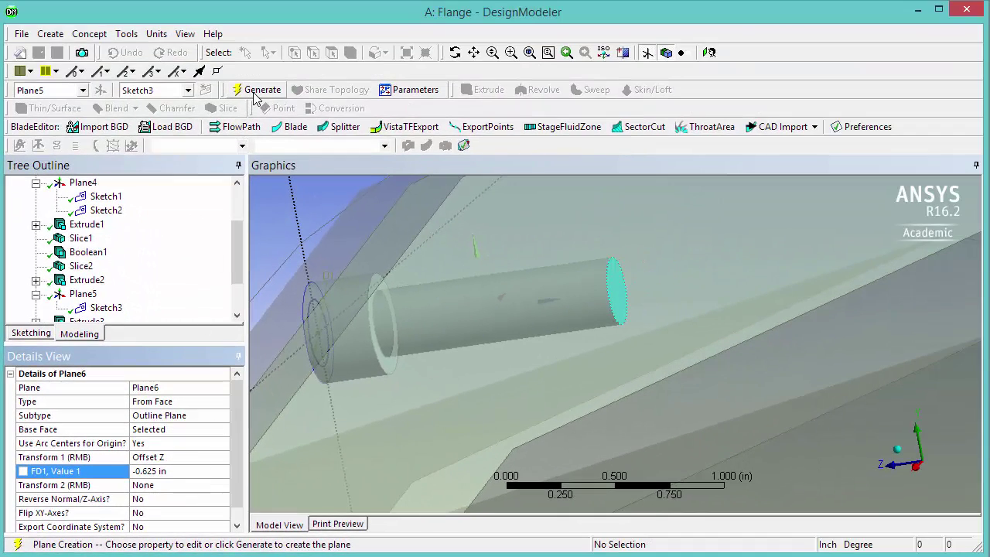
Generate Plane6, Look At it, and zoom in on the bolt's circular section
{"action": "left_click", "coordinate": [257, 91]}
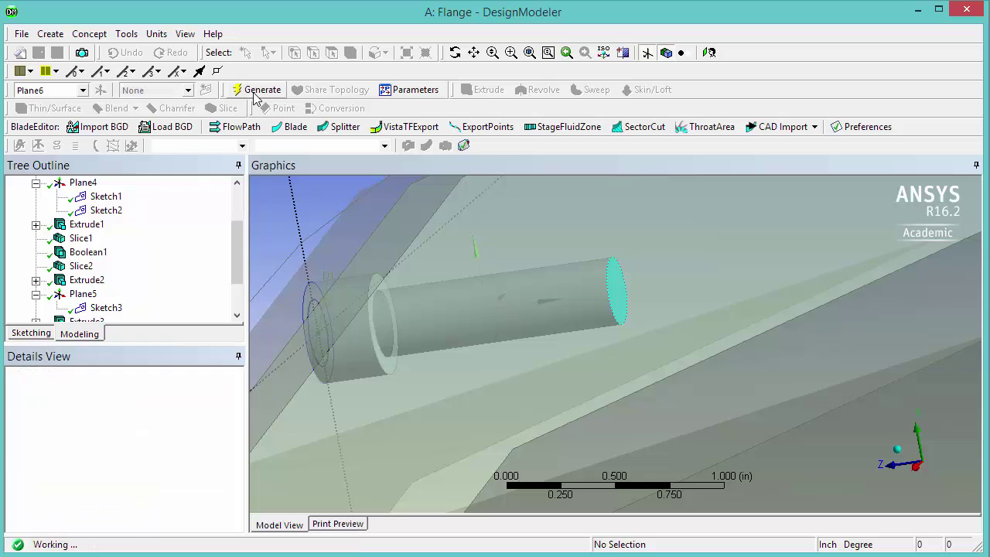
{"action": "left_click_drag", "start_coordinate": [240, 249], "coordinate": [230, 280]}
{"action": "left_click", "coordinate": [84, 297]}
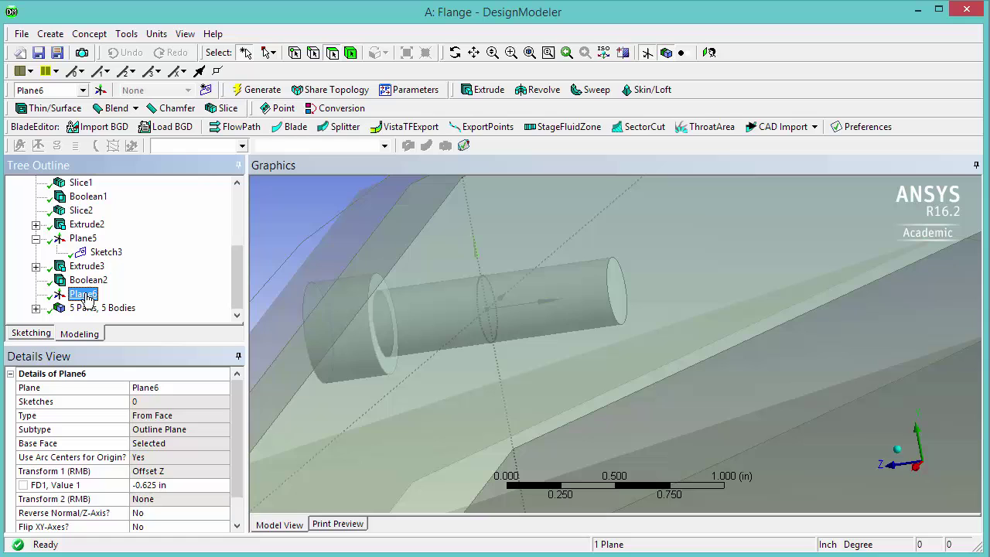
{"action": "right_click", "coordinate": [85, 295]}
{"action": "left_click", "coordinate": [138, 343]}
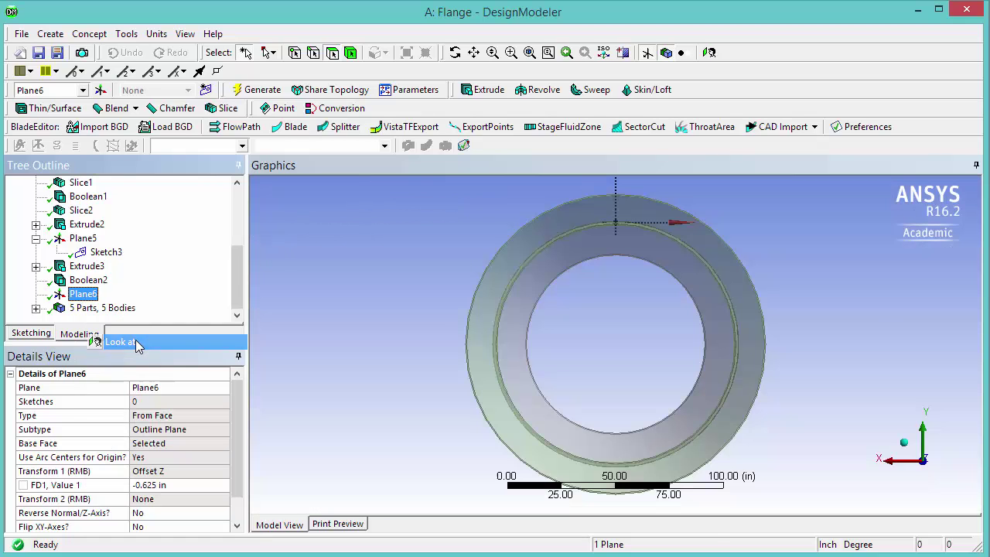
{"action": "left_click_drag", "start_coordinate": [602, 210], "coordinate": [587, 293]}
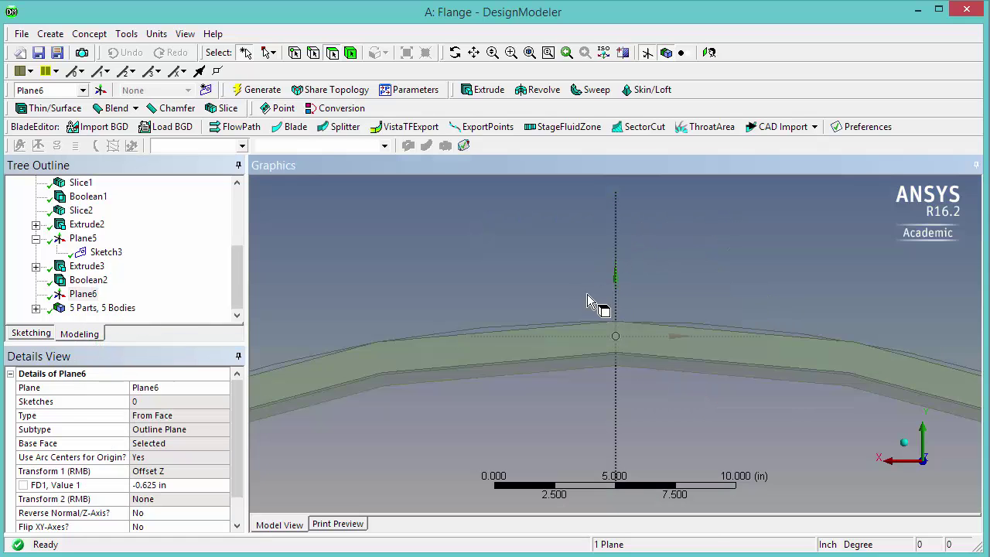
{"action": "left_click_drag", "start_coordinate": [584, 346], "coordinate": [656, 433]}
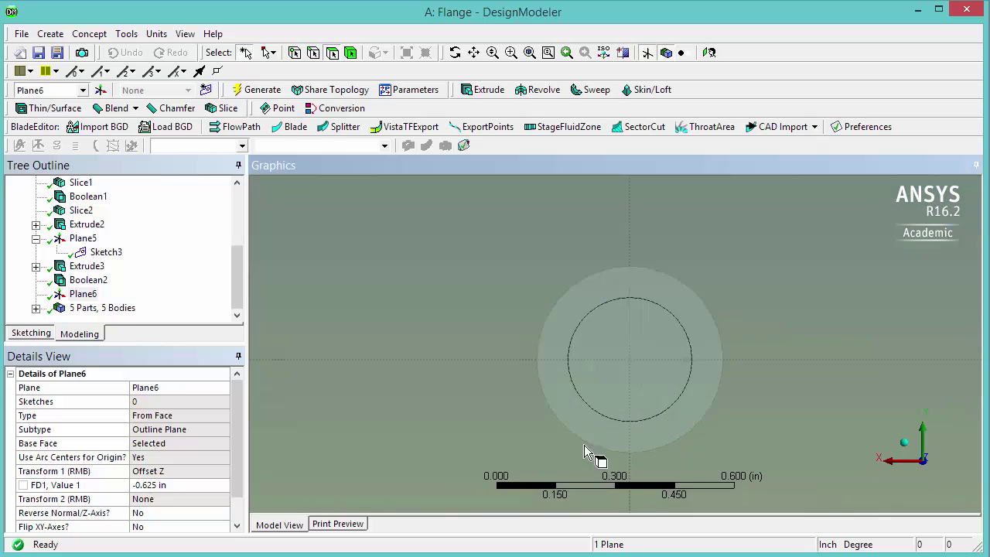
Create Sketch4 on Plane6 and draw a six-sided polygon centred on the bolt circle
{"action": "left_click", "coordinate": [84, 295]}
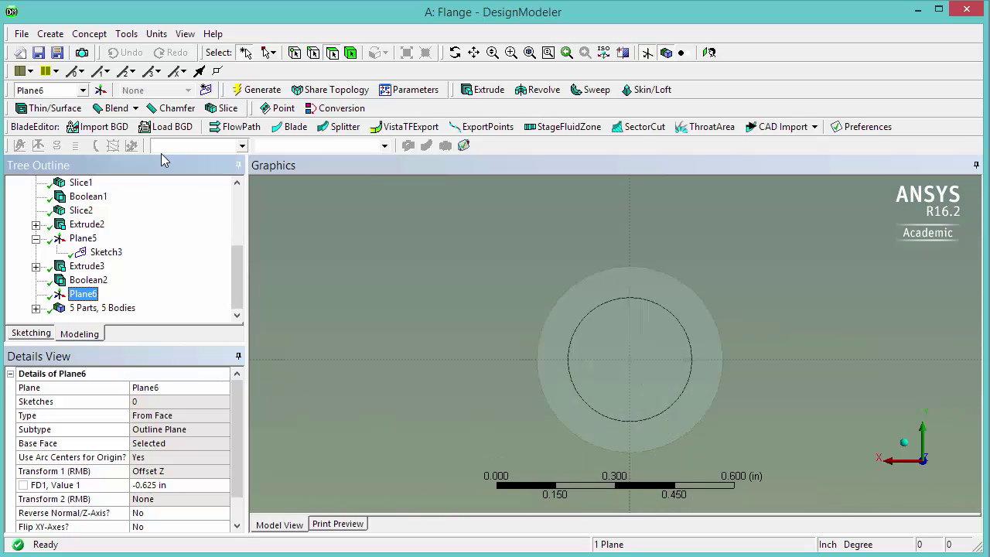
{"action": "left_click", "coordinate": [206, 90]}
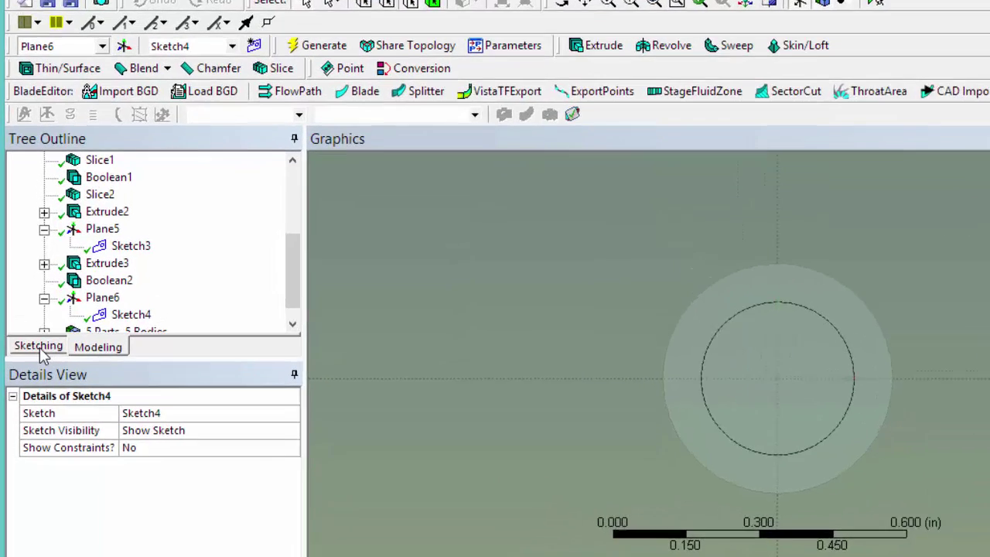
{"action": "left_click", "coordinate": [32, 338]}
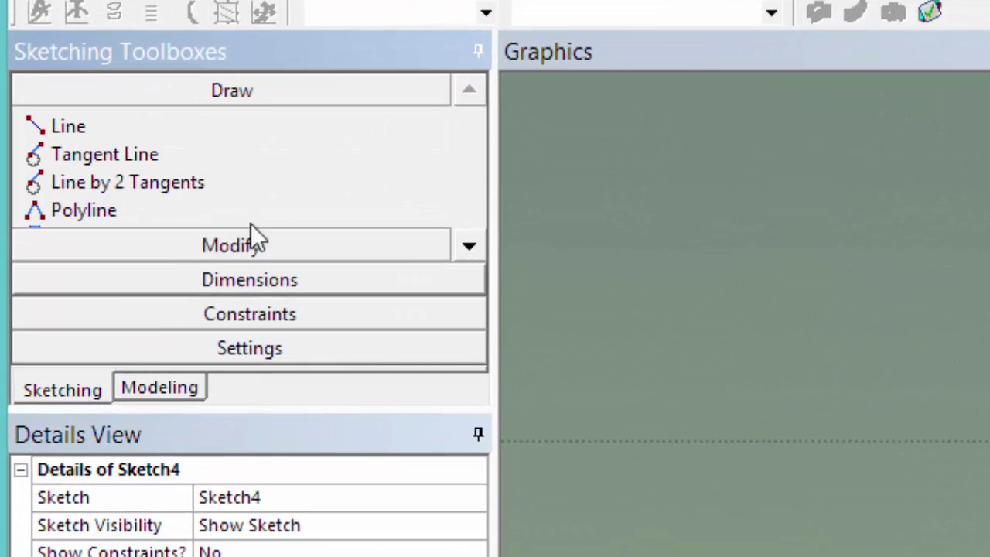
{"action": "left_click", "coordinate": [470, 245]}
{"action": "left_click", "coordinate": [471, 245]}
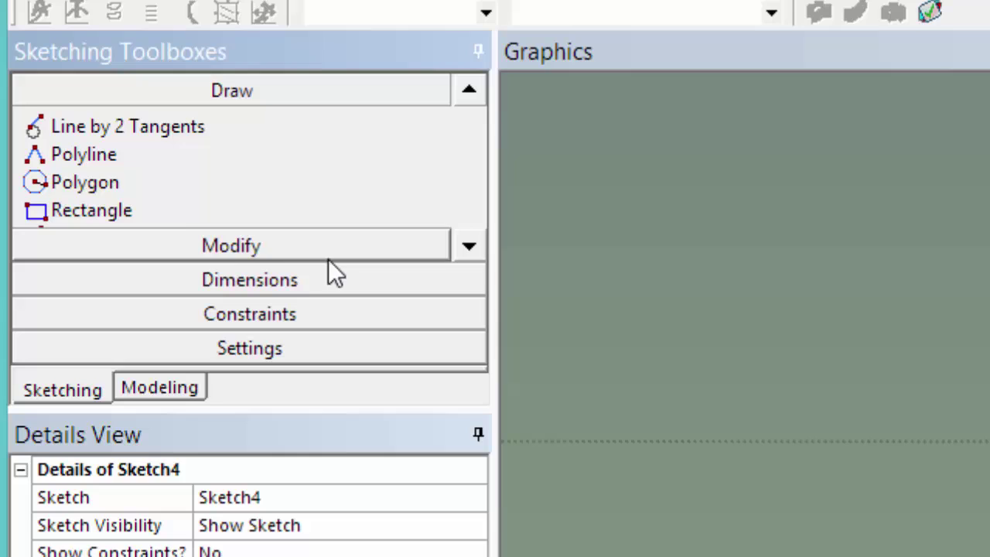
{"action": "left_click", "coordinate": [105, 187]}
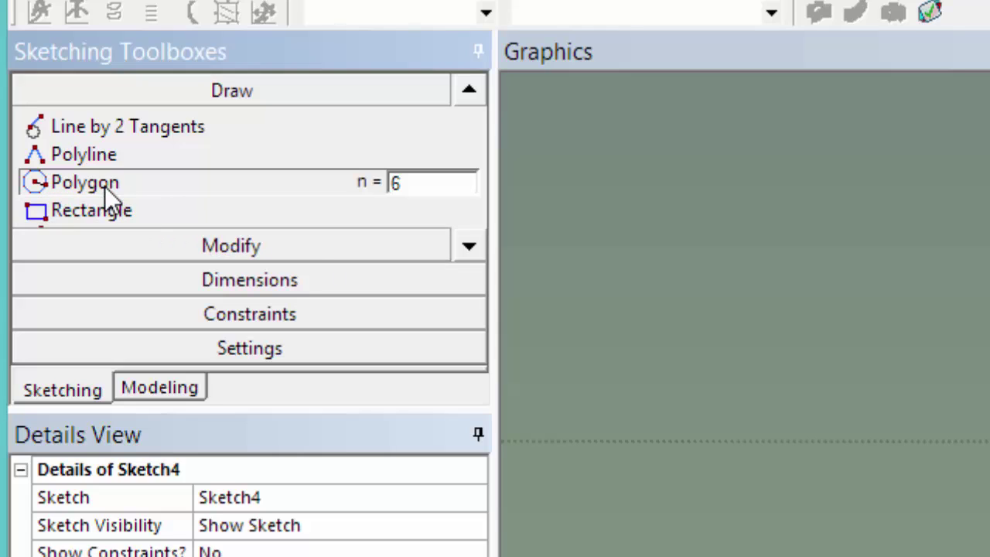
{"action": "left_click", "coordinate": [410, 183]}
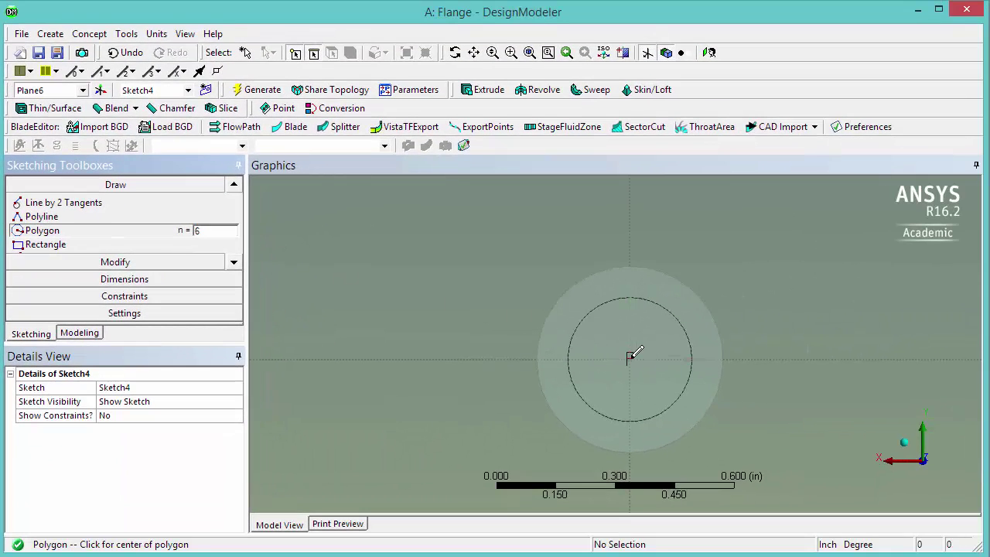
{"action": "left_click", "coordinate": [629, 358]}
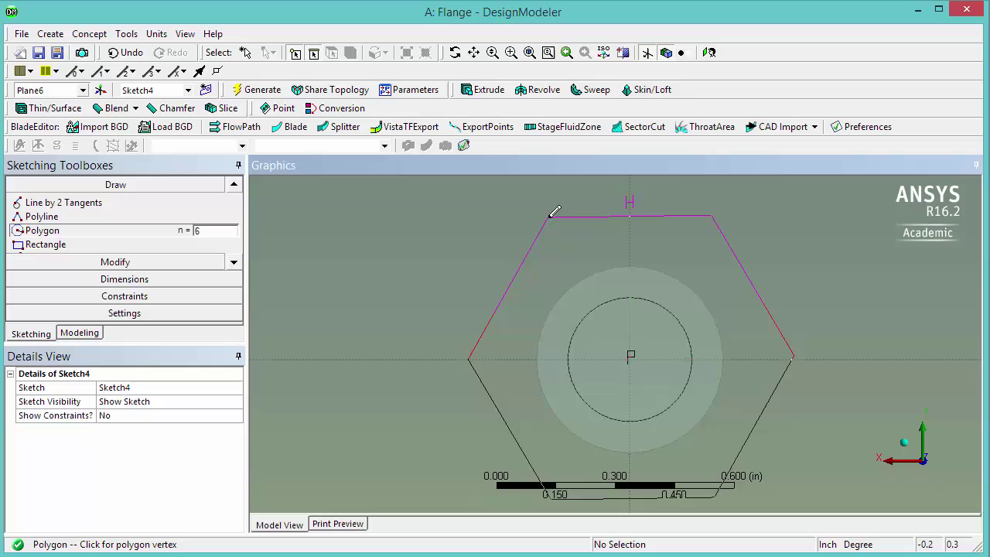
{"action": "left_click", "coordinate": [550, 216]}
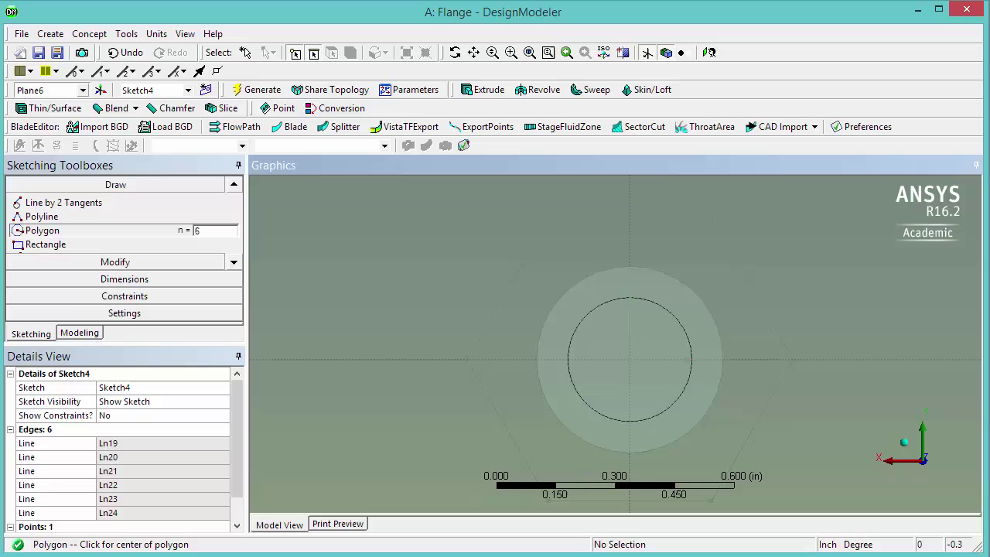
Add vertical dimension V1 between the hexagon's top and bottom edges, set to 0.47 in
{"action": "left_click", "coordinate": [152, 281]}
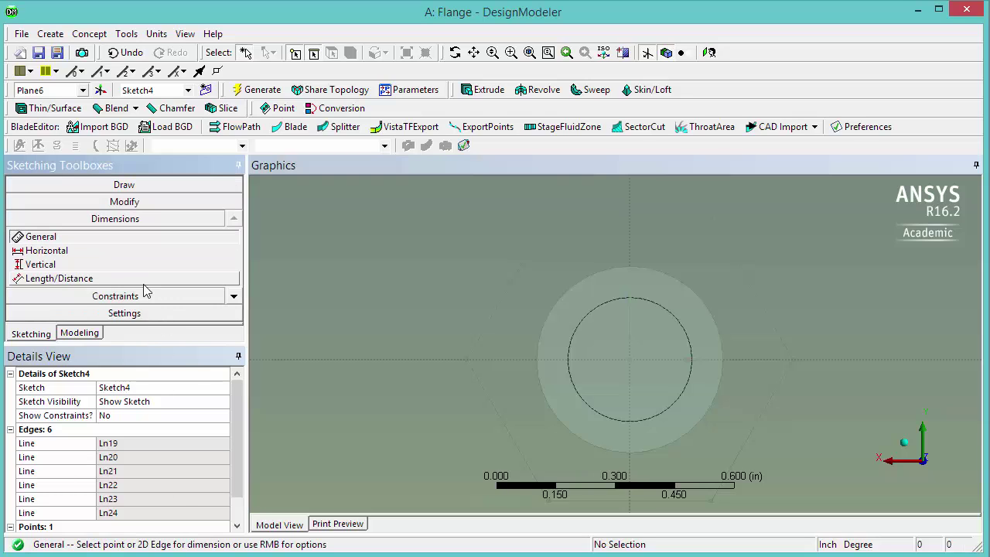
{"action": "left_click", "coordinate": [108, 266]}
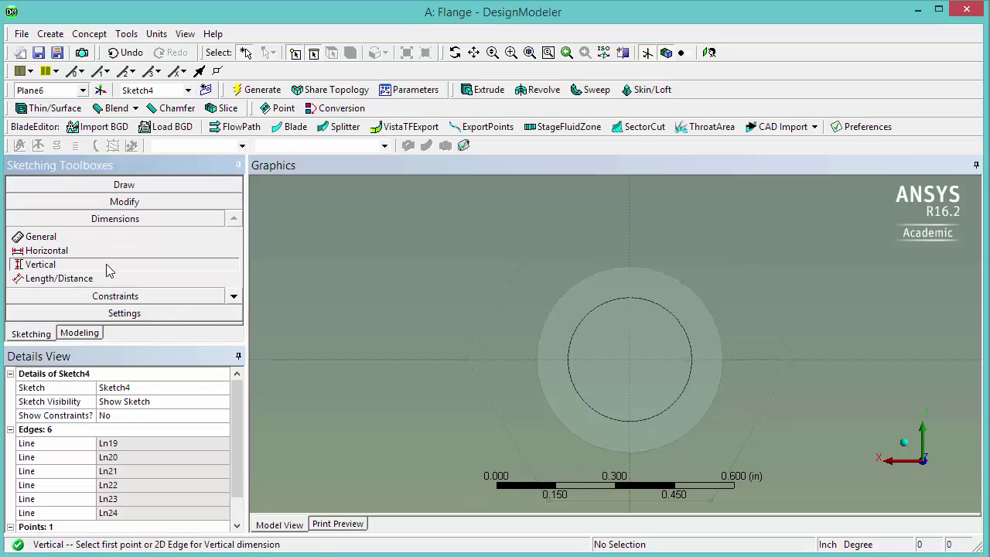
{"action": "left_click", "coordinate": [604, 222]}
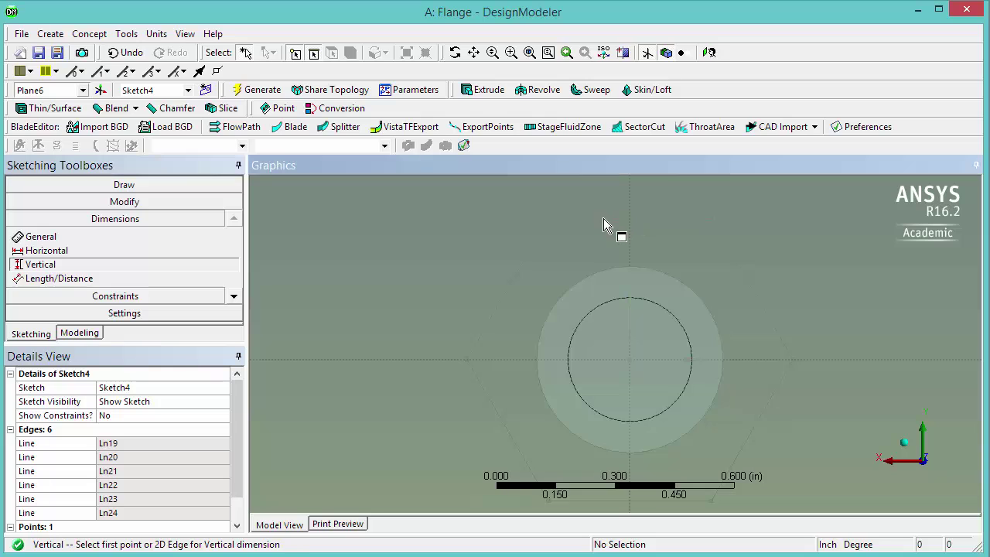
{"action": "left_click", "coordinate": [620, 500]}
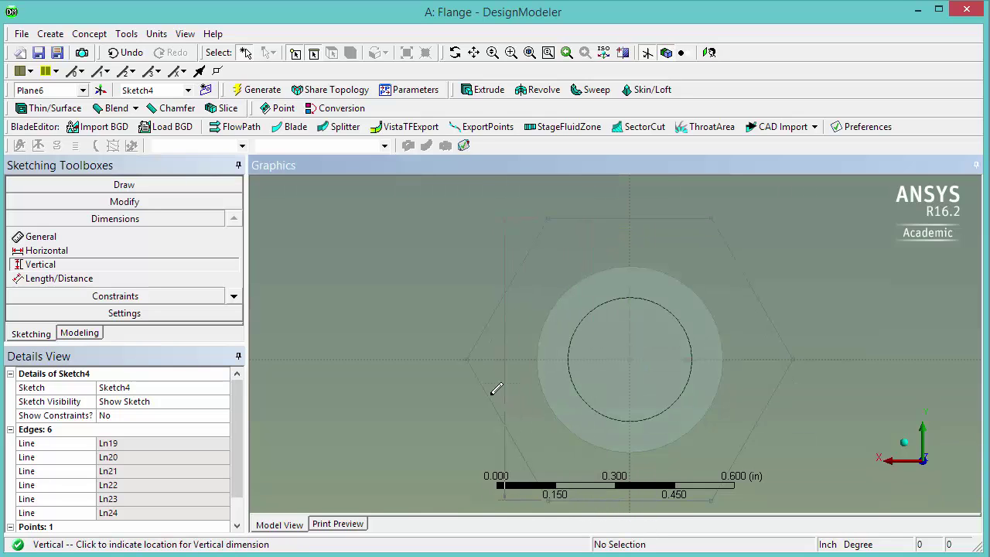
{"action": "left_click", "coordinate": [438, 363]}
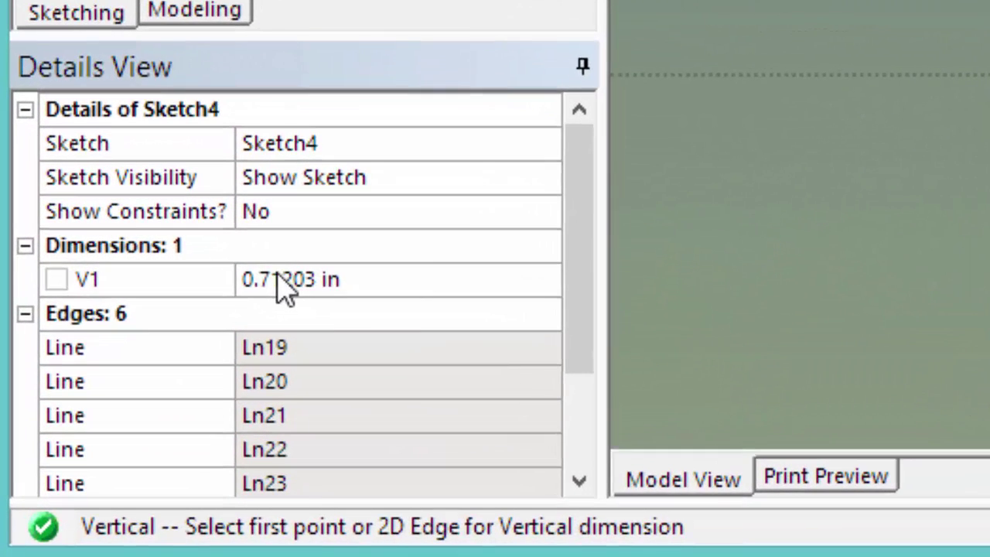
{"action": "left_click", "coordinate": [284, 275]}
{"action": "type", "text": "0.47"}
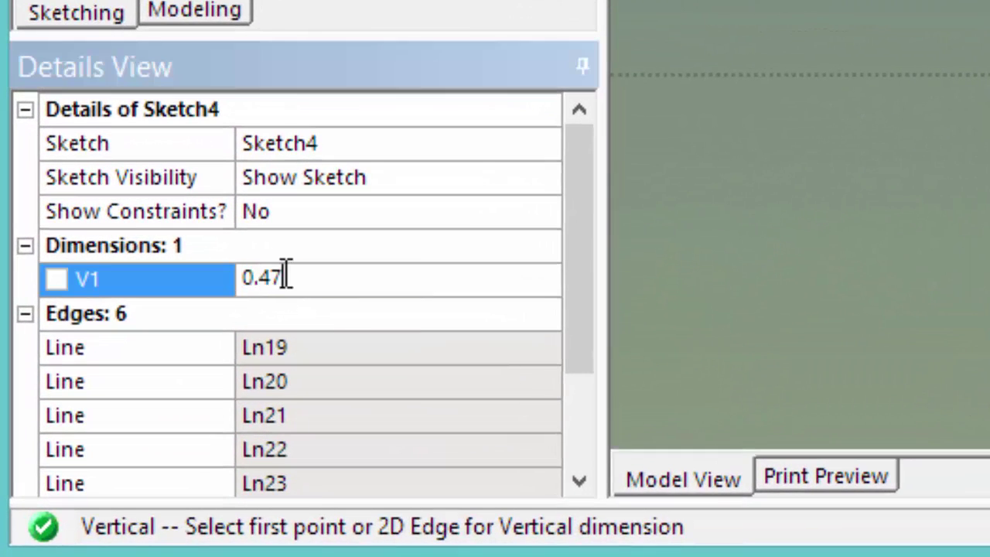
{"action": "key", "text": "Return"}
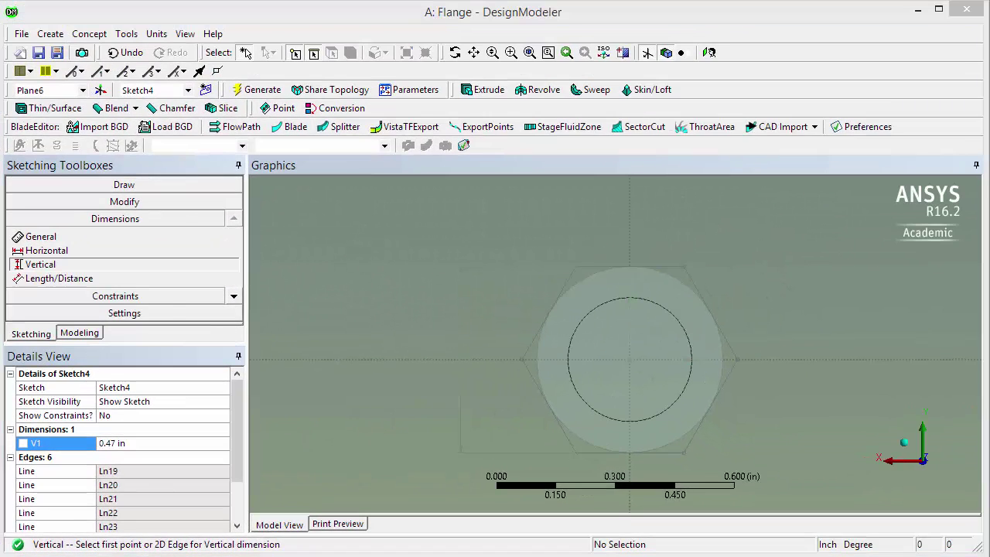
Draw a circle on the bolt centre with its radius snapped to the bolt's circle
{"action": "left_click", "coordinate": [147, 190]}
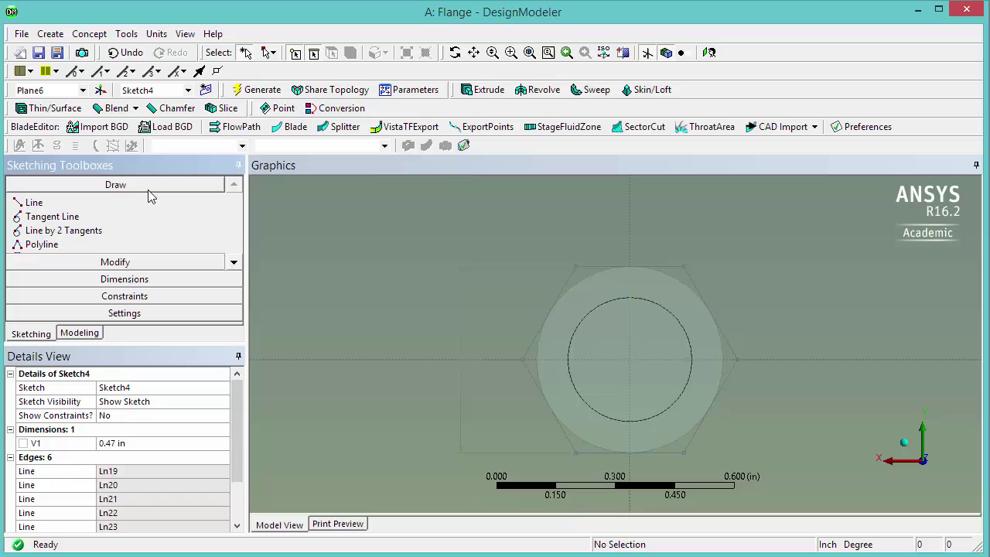
{"action": "left_click", "coordinate": [234, 262]}
{"action": "left_click", "coordinate": [235, 262]}
{"action": "left_click", "coordinate": [235, 262]}
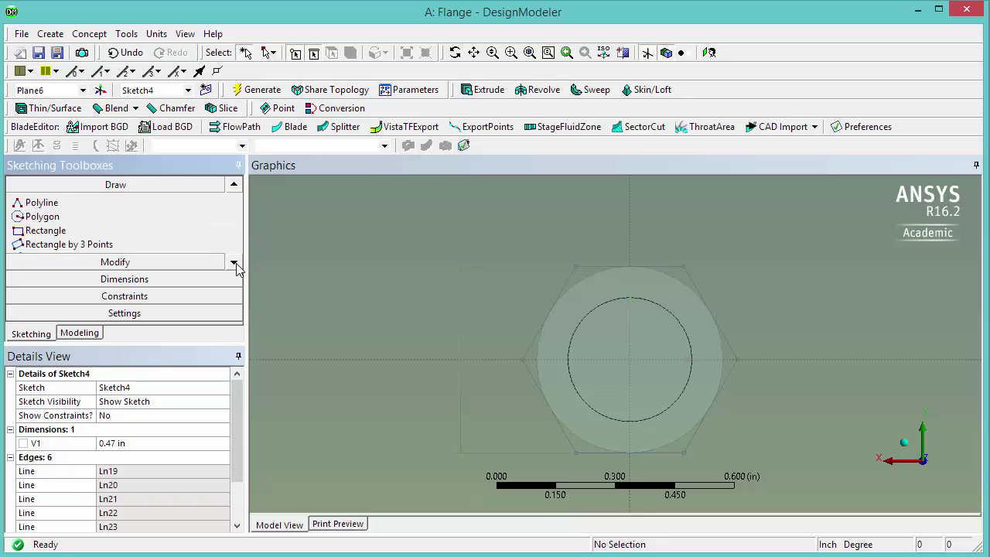
{"action": "left_click", "coordinate": [234, 262]}
{"action": "left_click", "coordinate": [234, 262]}
{"action": "left_click", "coordinate": [235, 262]}
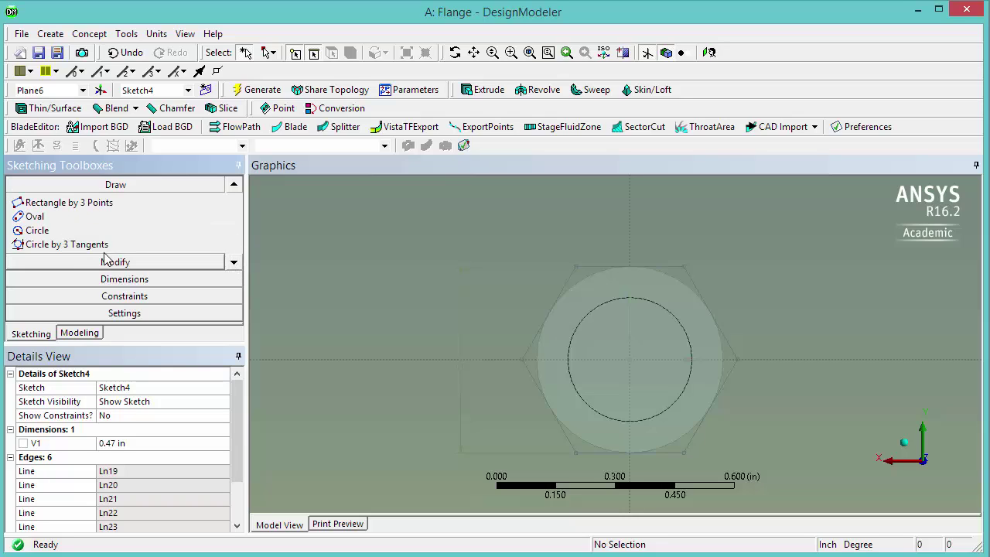
{"action": "left_click", "coordinate": [56, 232]}
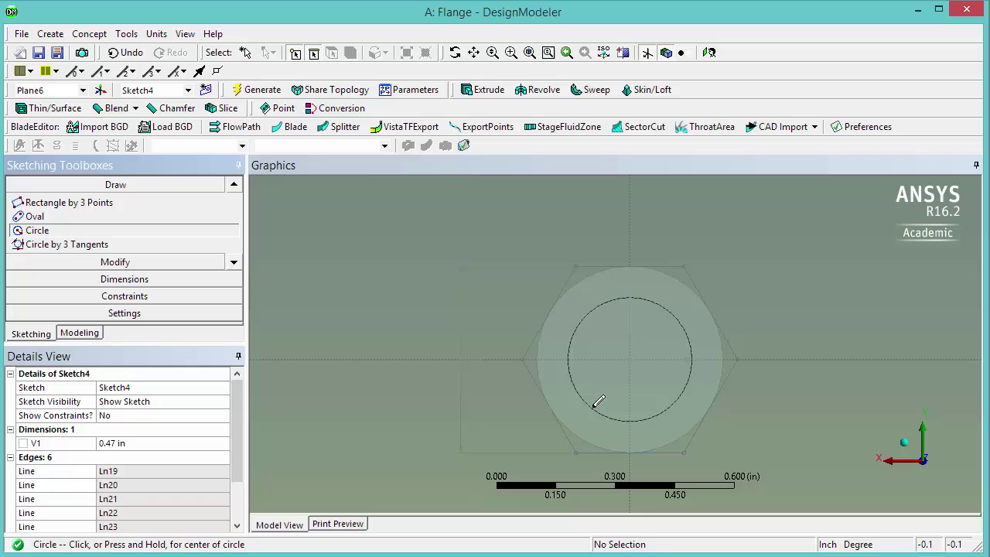
{"action": "left_click", "coordinate": [629, 359]}
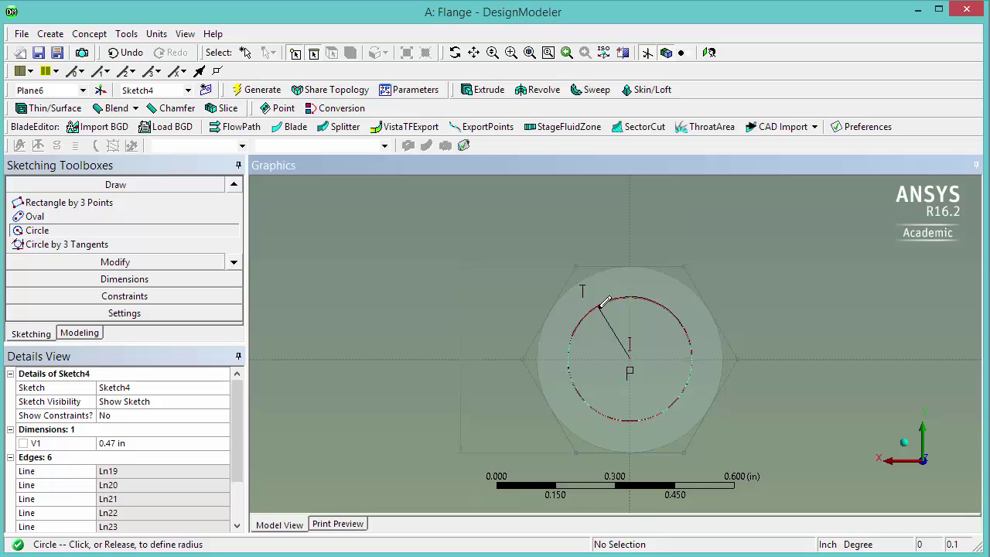
{"action": "left_click", "coordinate": [599, 304]}
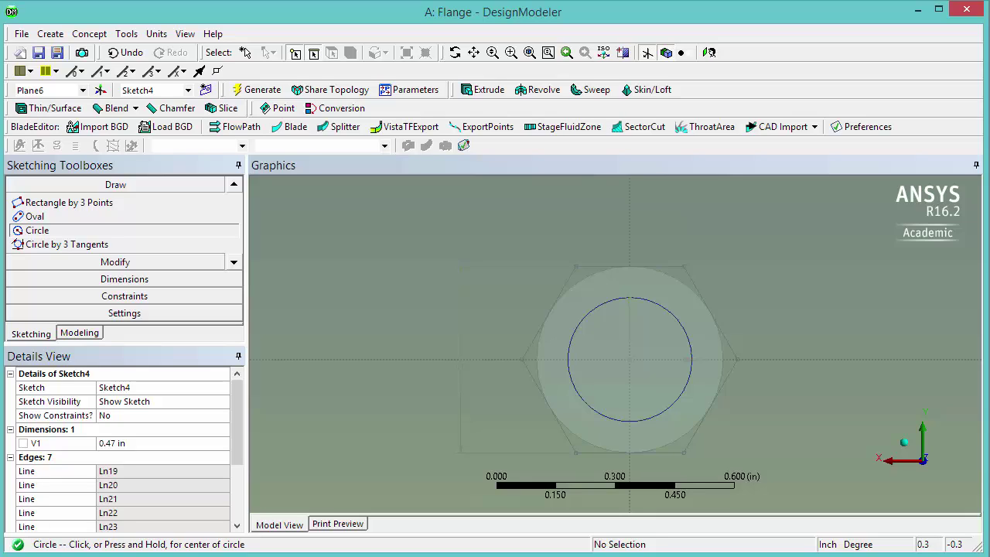
Extrude Sketch4 to a depth of 0.312 in as Extrude4, forming the hexagonal nut
{"action": "left_click", "coordinate": [51, 34]}
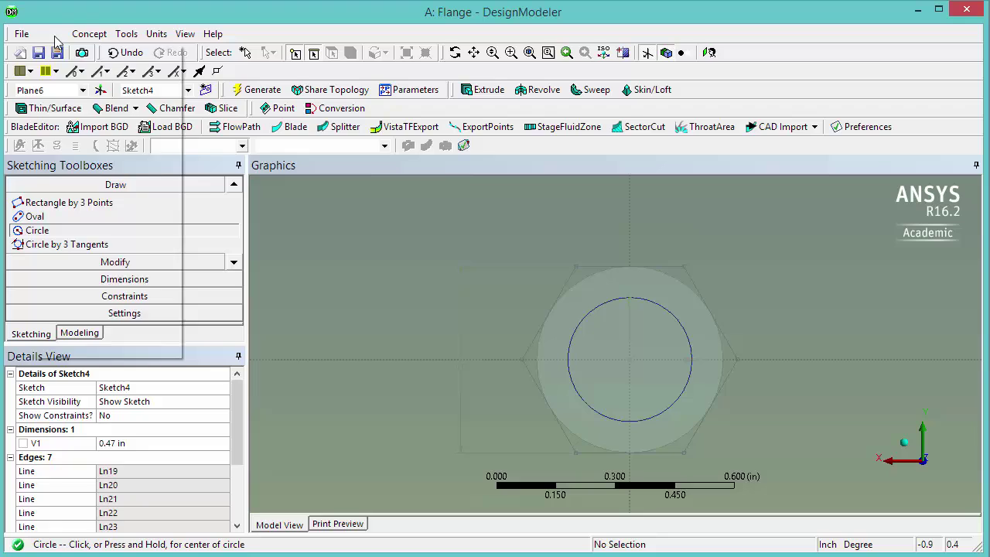
{"action": "mouse_move", "coordinate": [87, 34]}
{"action": "mouse_move", "coordinate": [51, 34]}
{"action": "left_click", "coordinate": [78, 71]}
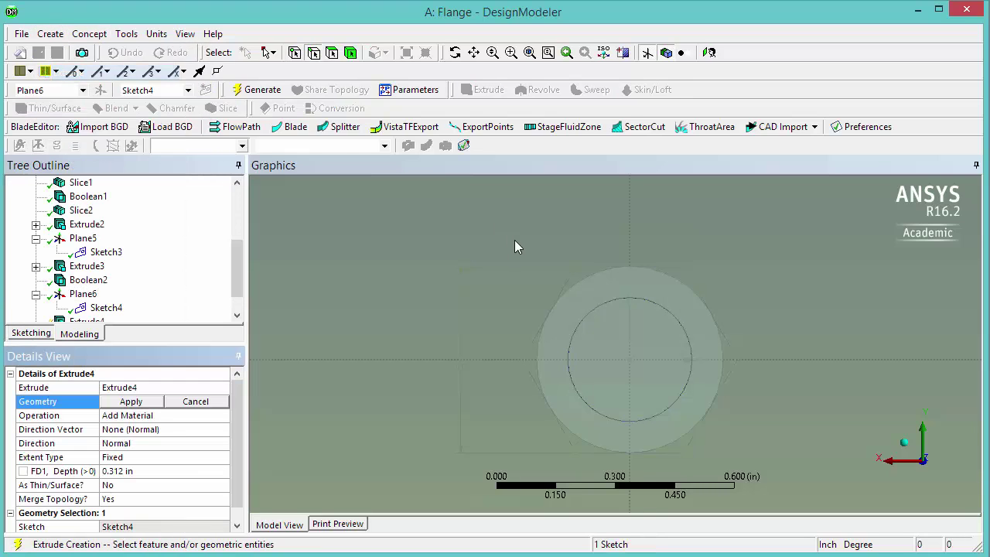
{"action": "left_click", "coordinate": [587, 270]}
{"action": "left_click", "coordinate": [132, 402]}
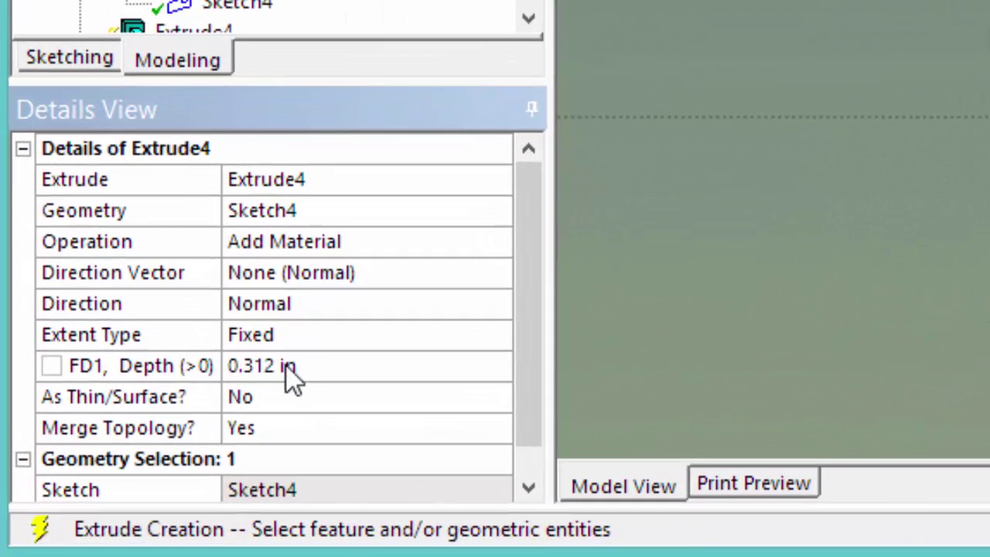
{"action": "left_click", "coordinate": [285, 365]}
{"action": "type", "text": "0.31"}
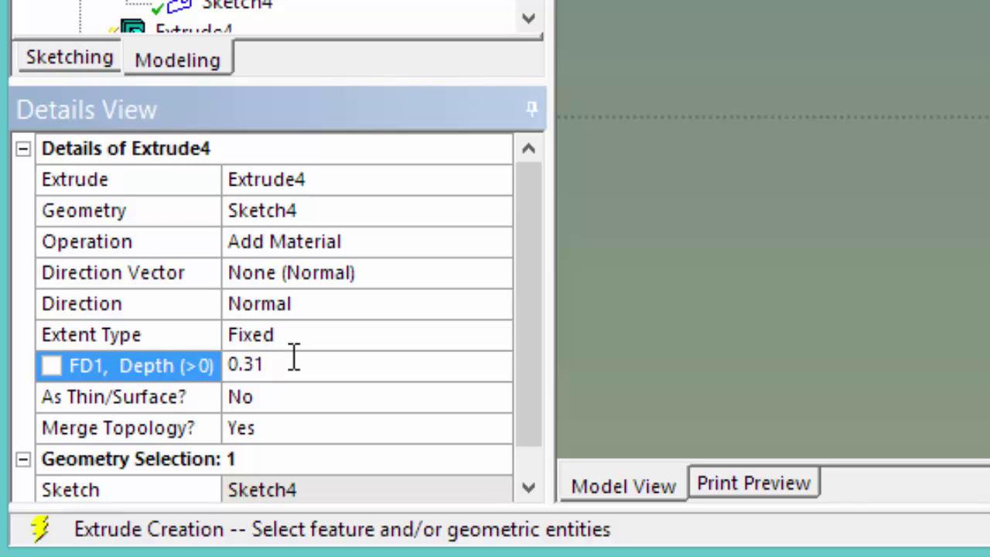
{"action": "type", "text": "2"}
{"action": "key", "text": "Return"}
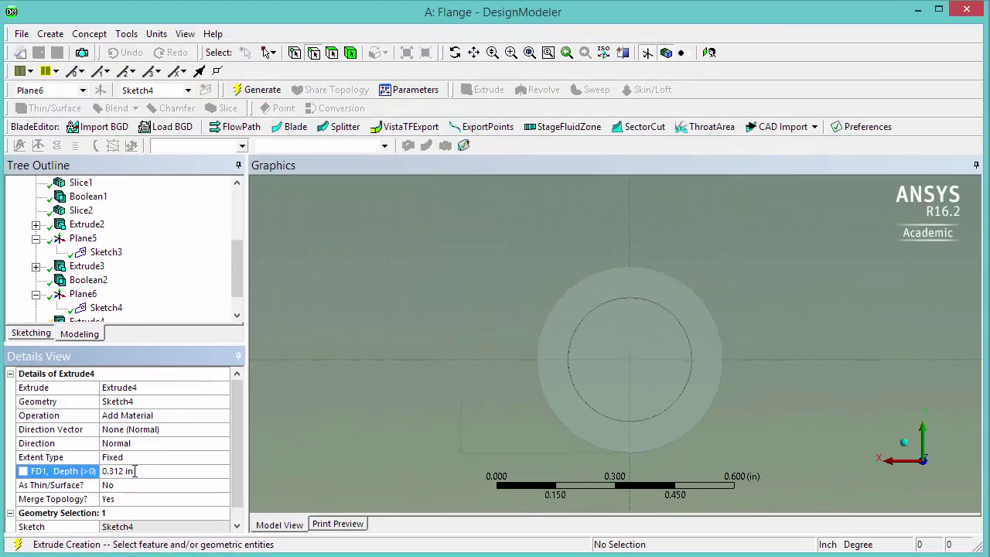
{"action": "left_click", "coordinate": [258, 89]}
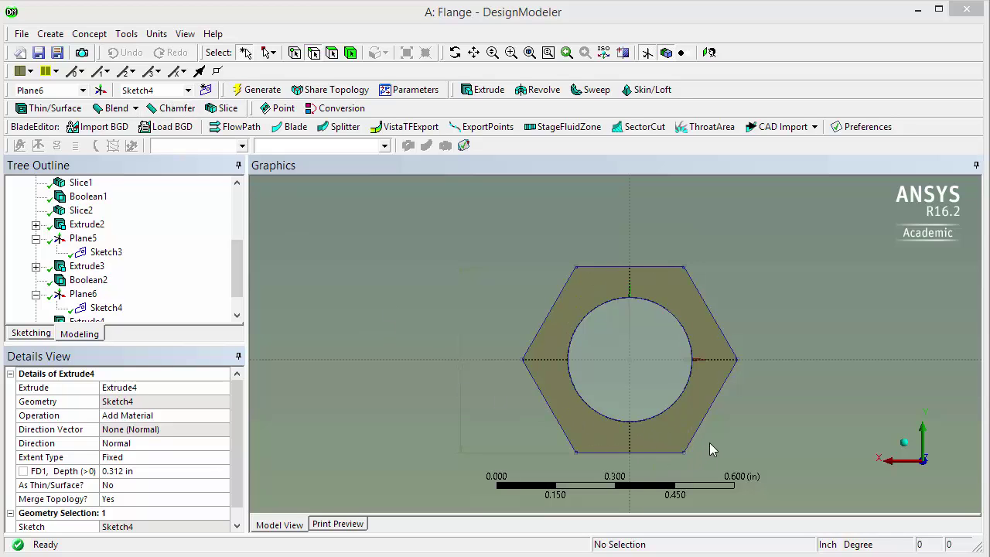
{"action": "middle_click_drag", "start_coordinate": [625, 435], "coordinate": [574, 433]}
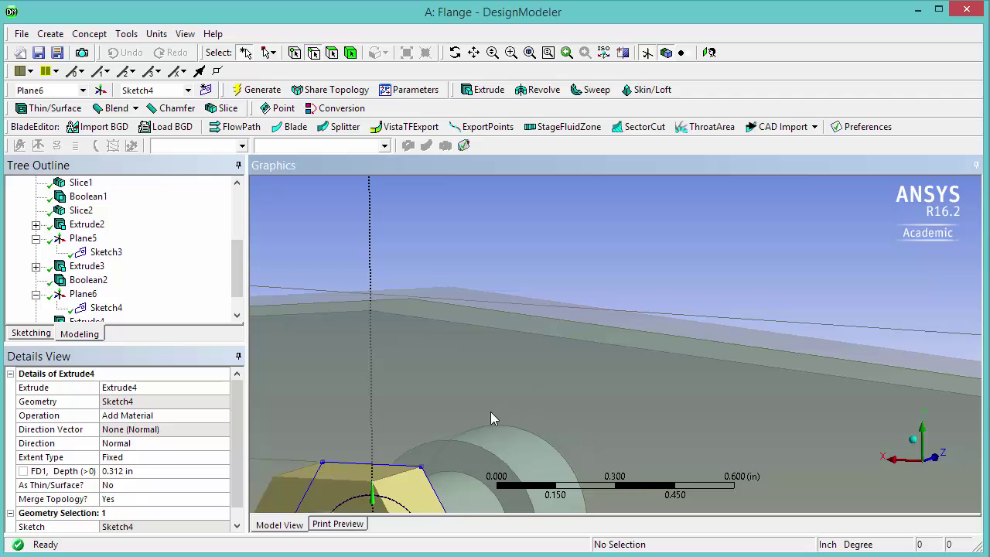
{"action": "middle_click_drag", "start_coordinate": [485, 415], "coordinate": [393, 313]}
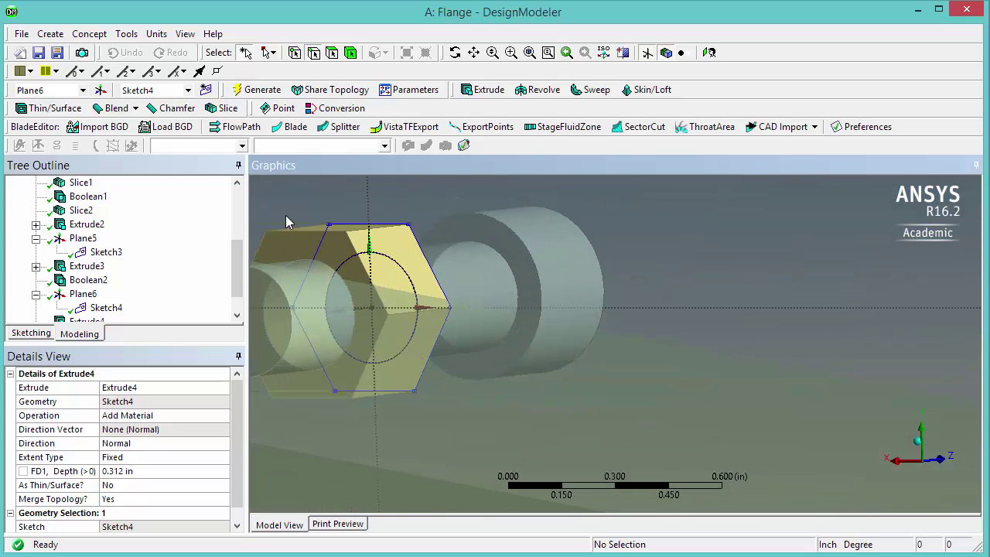
Start a Projection feature using the nut's bore circle as the edge to project
{"action": "left_click", "coordinate": [126, 34]}
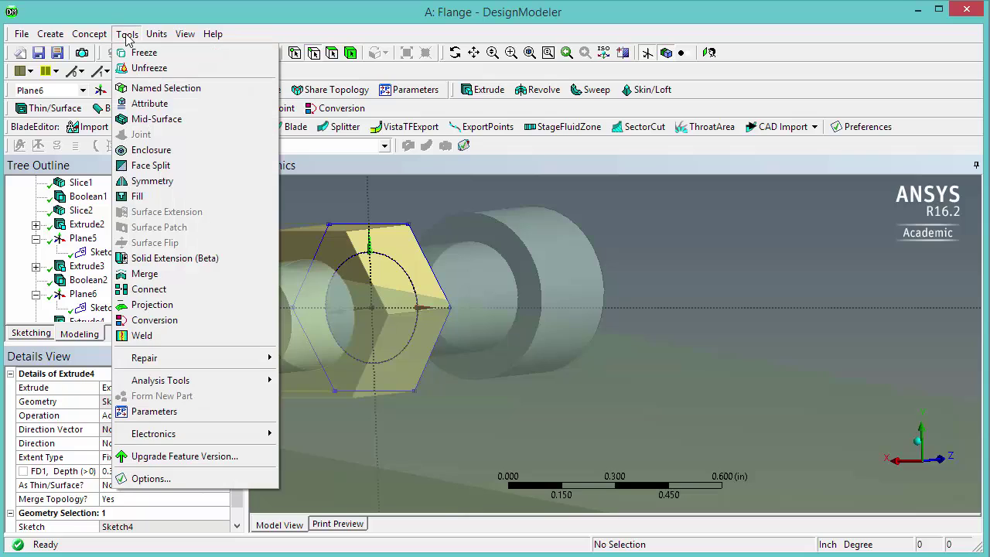
{"action": "left_click", "coordinate": [185, 309]}
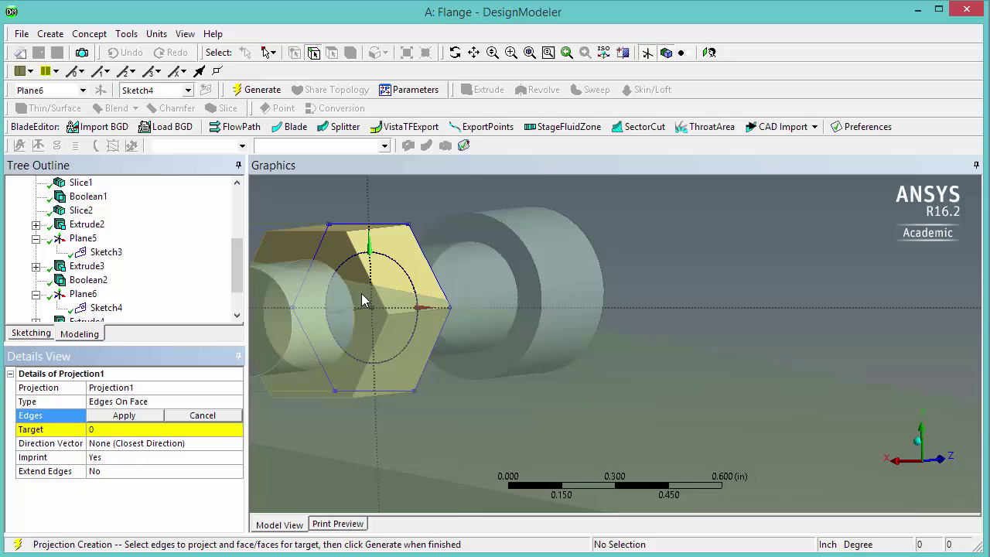
{"action": "left_click", "coordinate": [401, 268]}
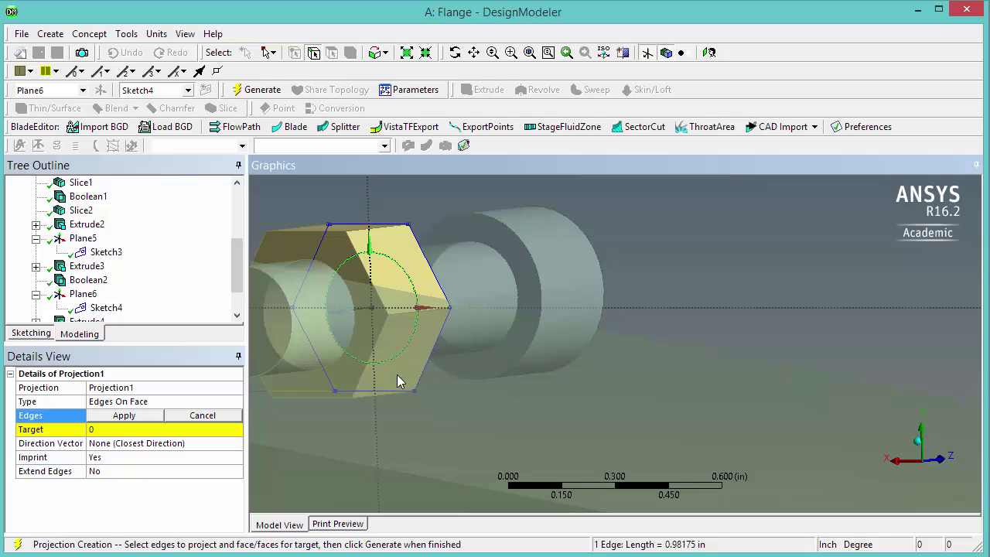
{"action": "left_click", "coordinate": [130, 416]}
Set the bolt's cylindrical face as the projection target and generate Projection1
{"action": "left_click", "coordinate": [136, 427]}
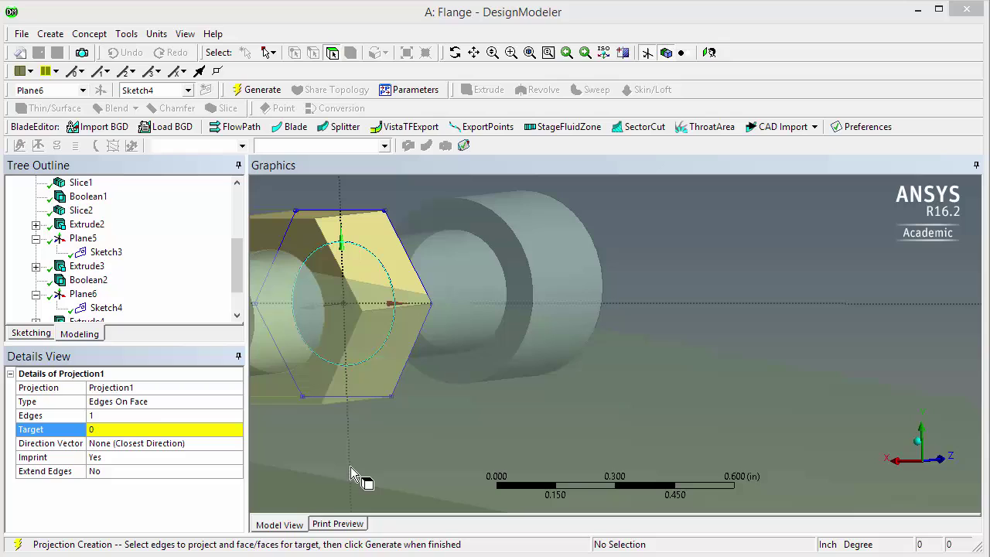
{"action": "middle_click_drag", "start_coordinate": [331, 380], "coordinate": [550, 245], "text": "ctrl"}
{"action": "scroll", "coordinate": [550, 245], "scroll_direction": "up", "scroll_amount": 2}
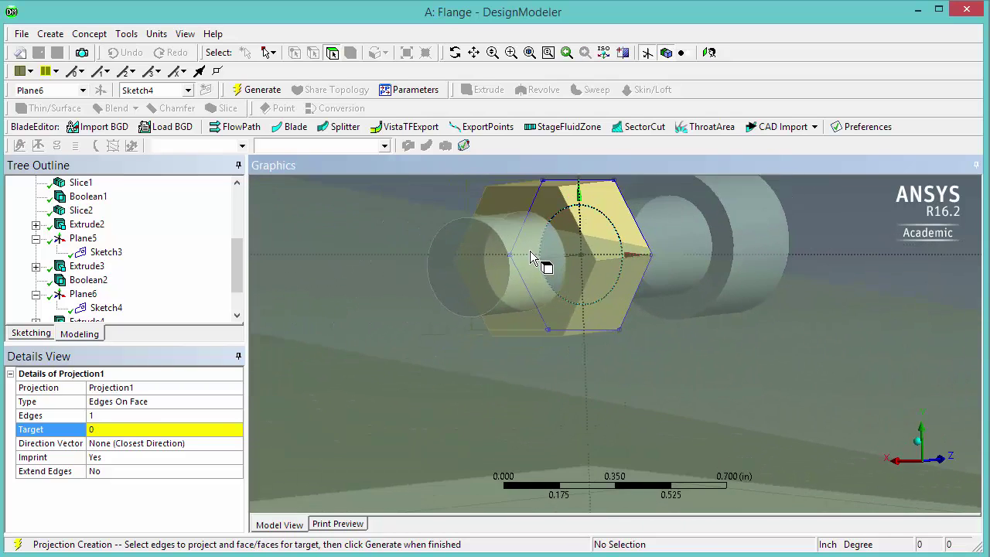
{"action": "middle_click_drag", "start_coordinate": [497, 262], "coordinate": [503, 304], "text": "ctrl"}
{"action": "left_click", "coordinate": [517, 233]}
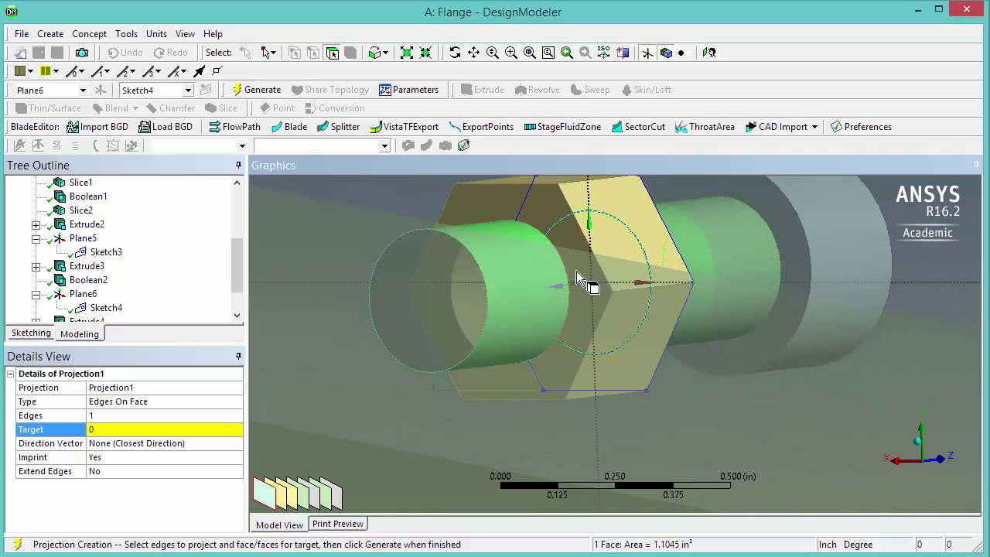
{"action": "left_click", "coordinate": [120, 430]}
{"action": "left_click", "coordinate": [121, 430]}
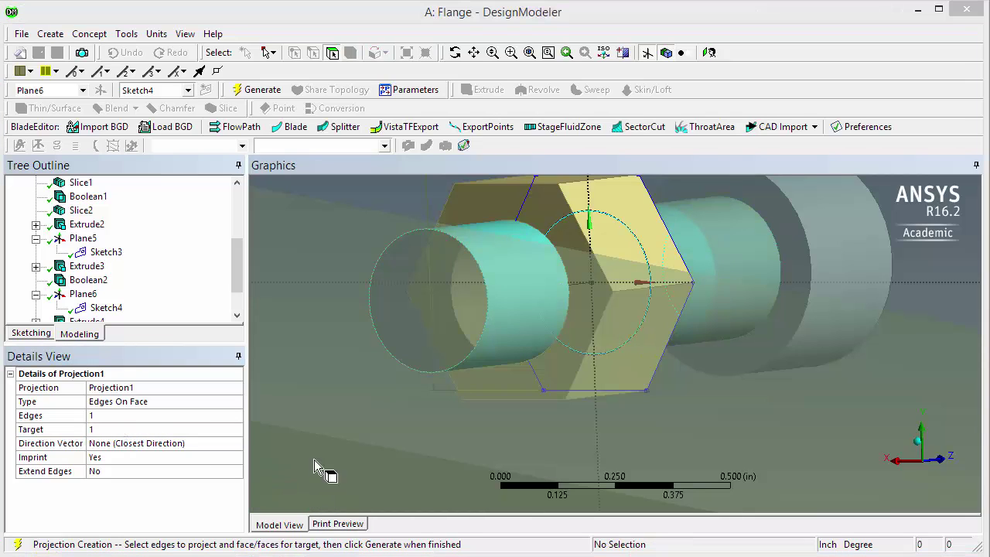
{"action": "left_click", "coordinate": [258, 88]}
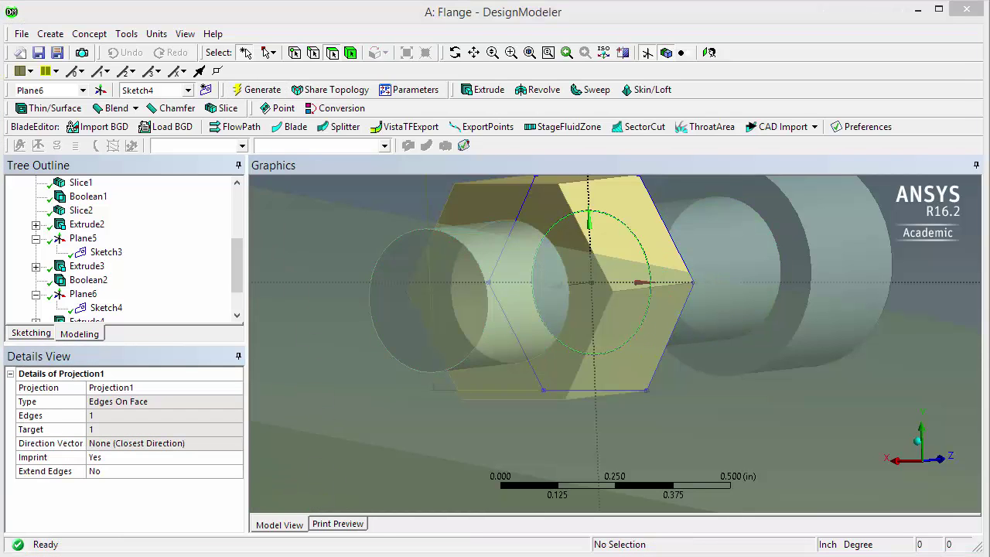